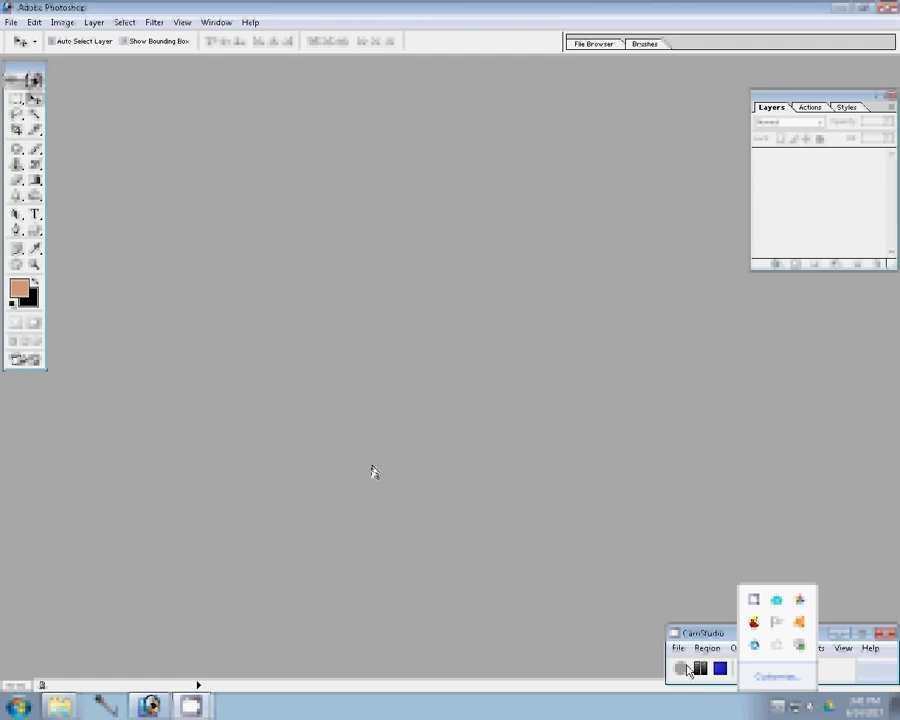
Create a blank white 36 × 12 inch page at 300 pixels per inch and lower its window.
key(ctrl+n)
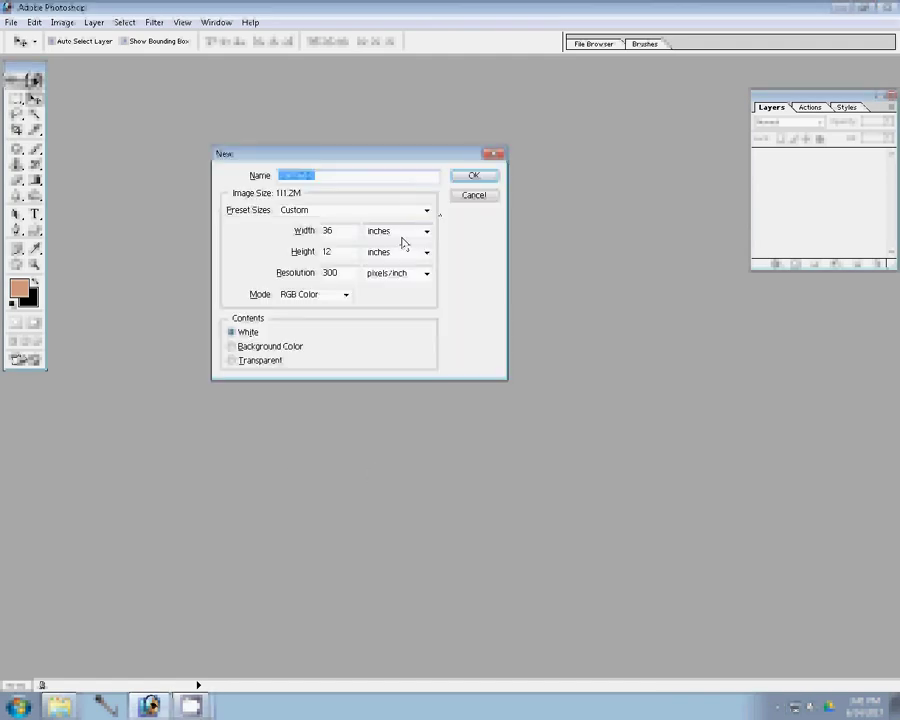
key(Return)
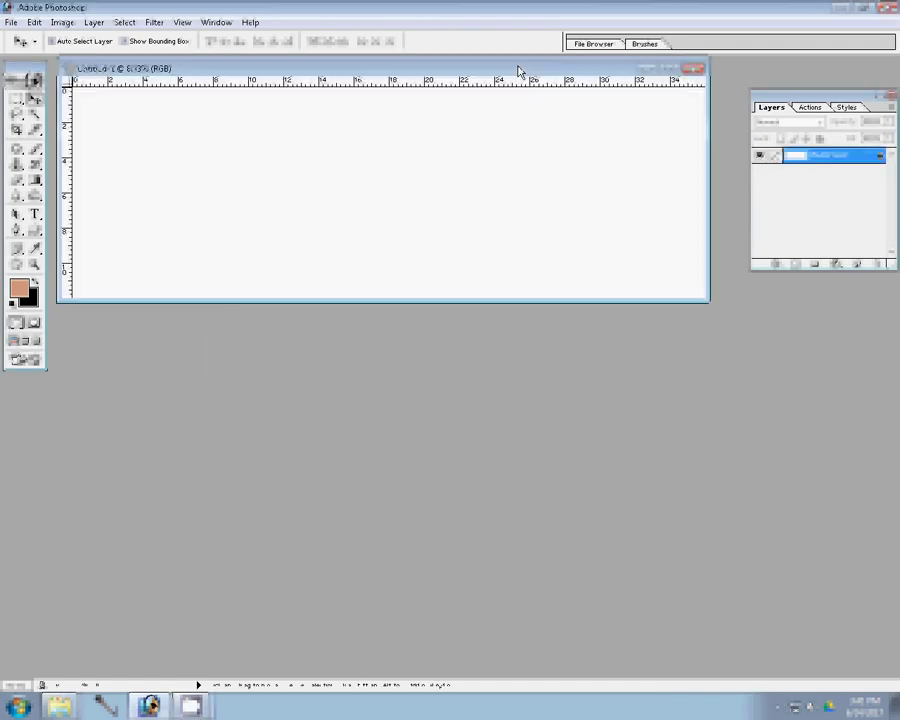
drag(518, 71, 518, 351)
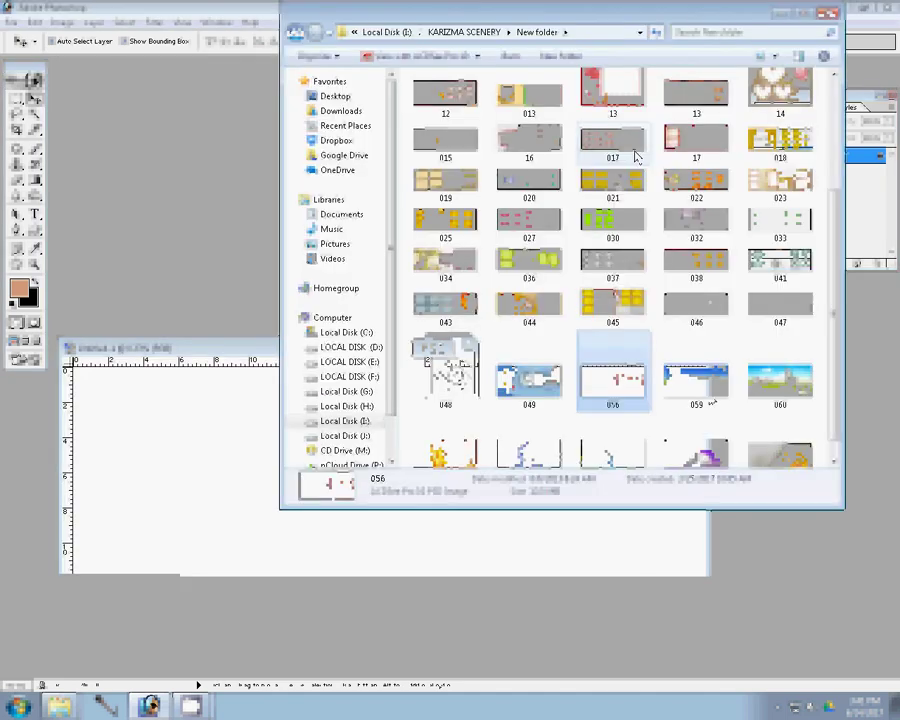
Double-click a background file in KARIZMA SCENERY to bring up Photoshop's Open dialog.
double_click(165, 268)
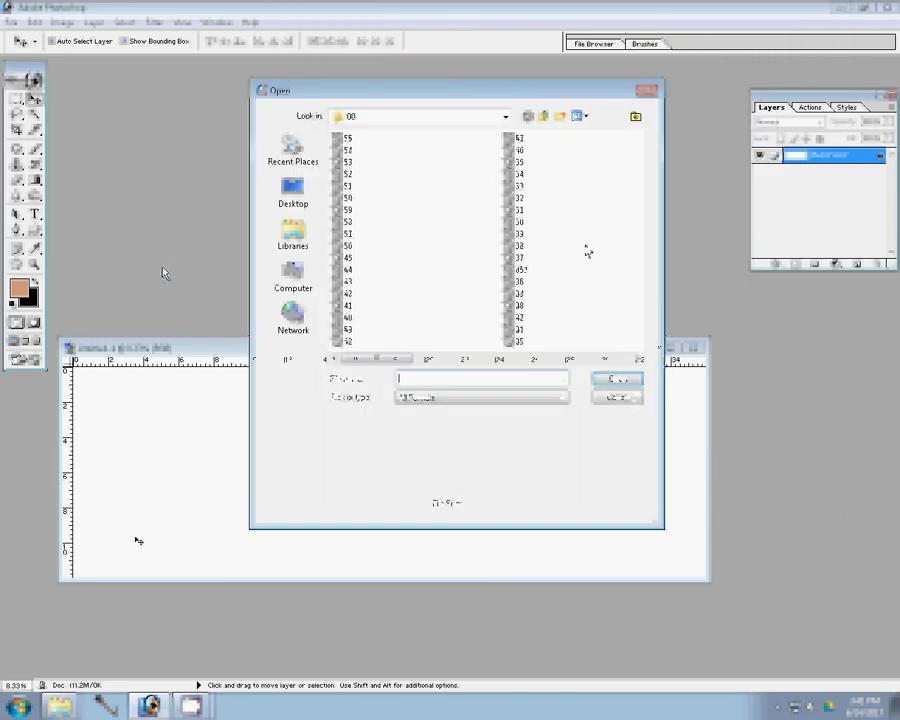
Open 059.psd and drag its garden background into the new page as Layer 1.
key(Escape)
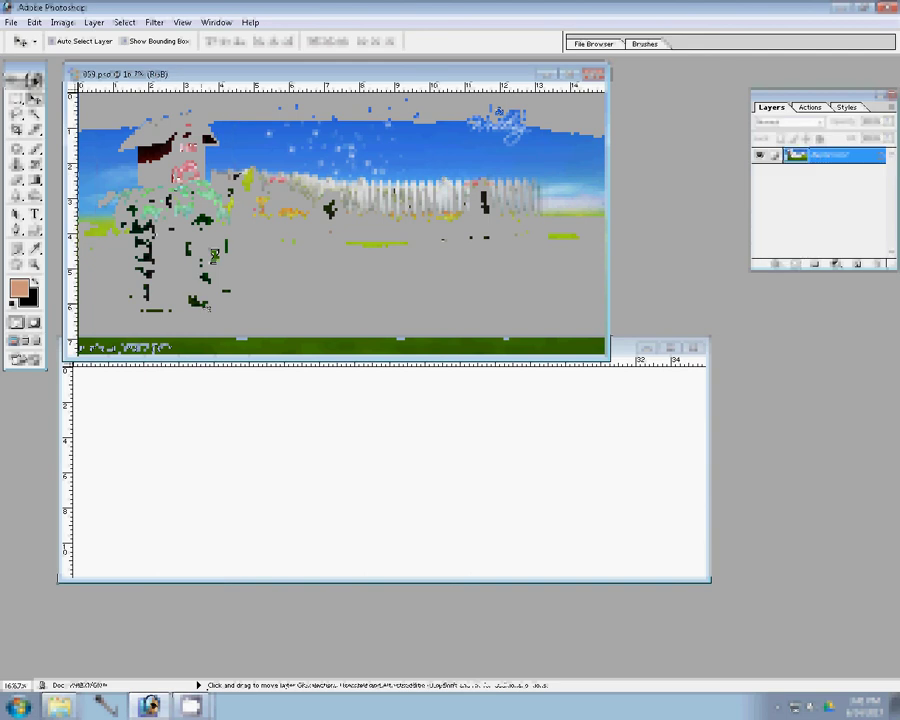
drag(316, 291, 387, 482)
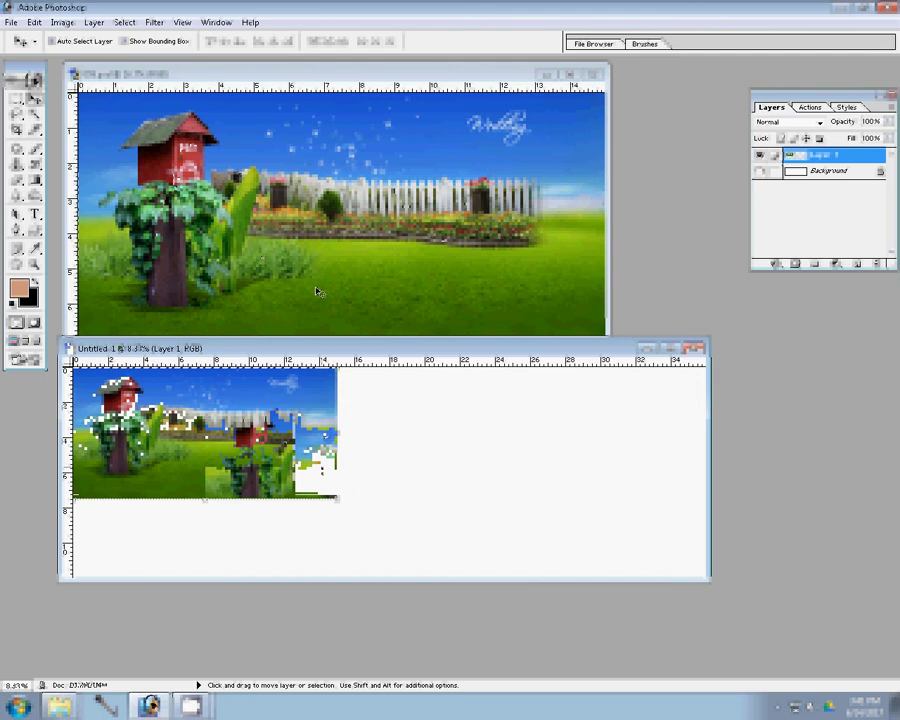
key(ctrl+t)
Stretch the garden background to fill the page, then close 059.psd without saving.
drag(338, 497, 652, 560)
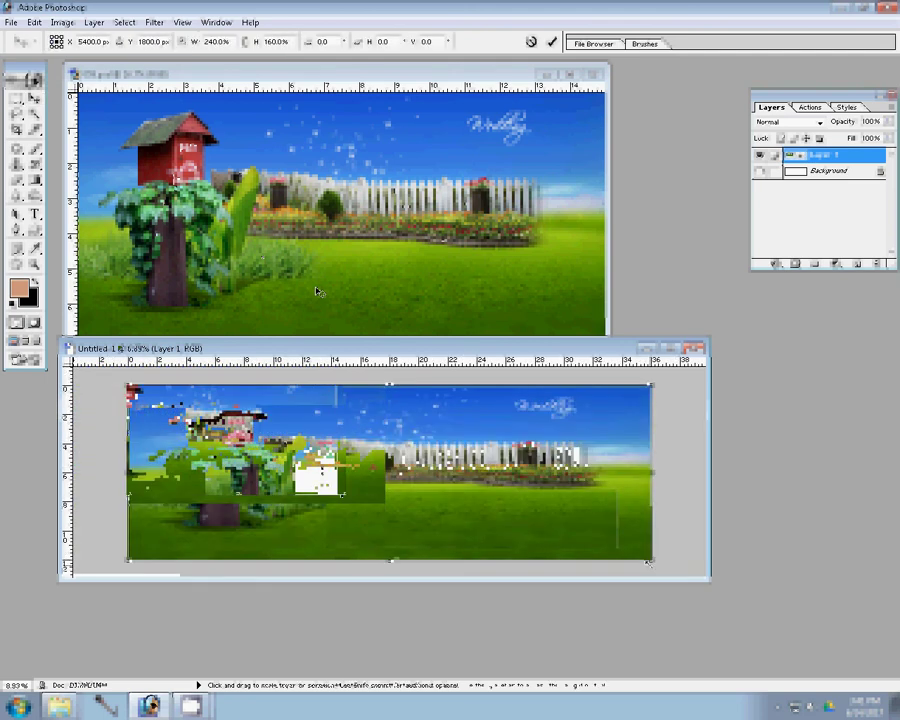
click(551, 42)
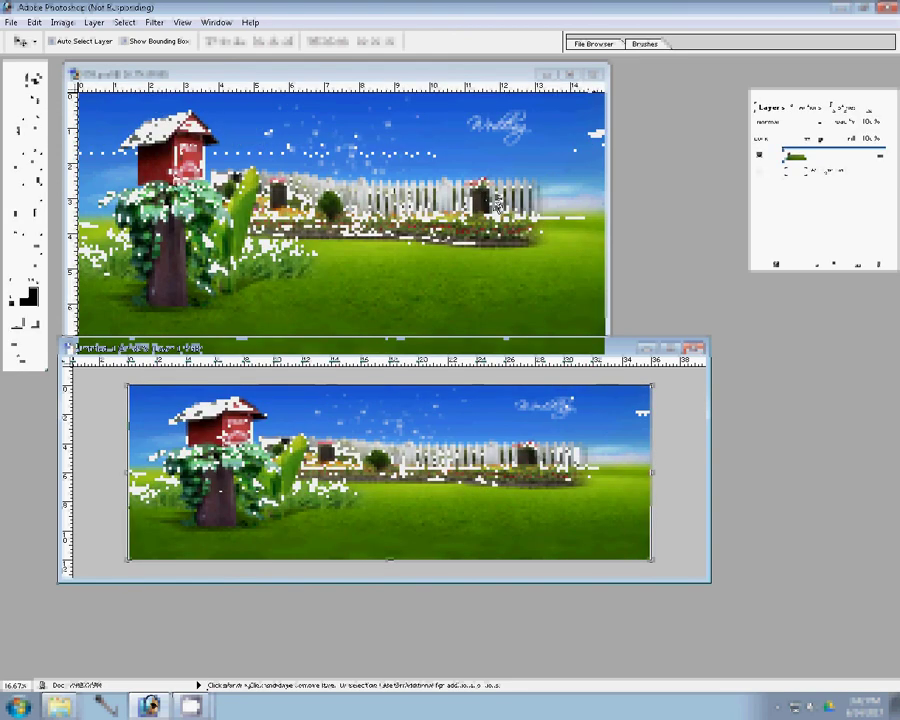
click(593, 75)
click(435, 264)
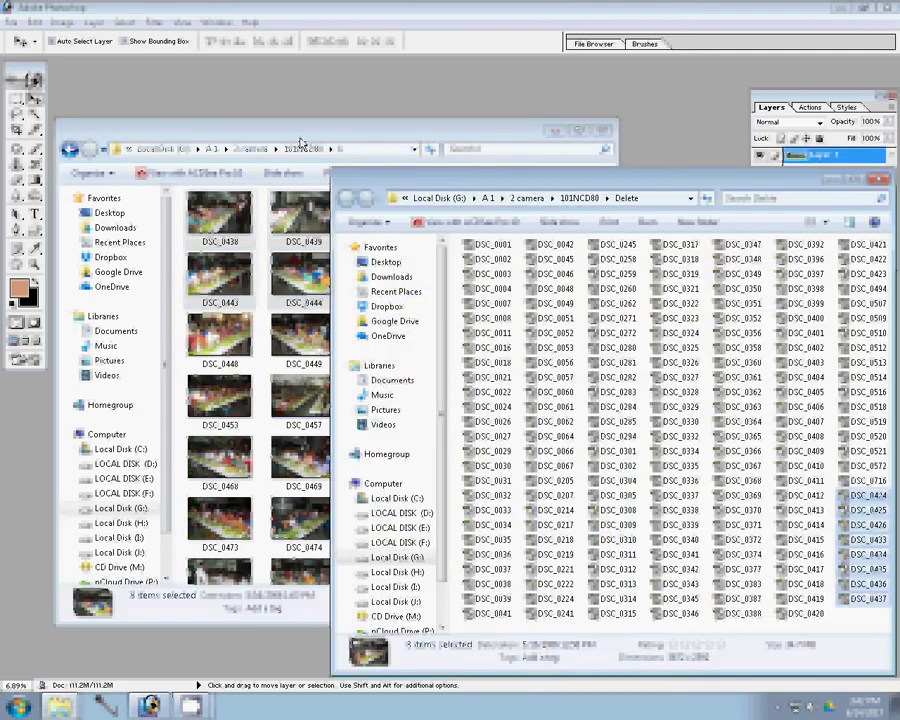
Move the eight selected dining-hall photos from the Delete window into the k folder.
click(300, 143)
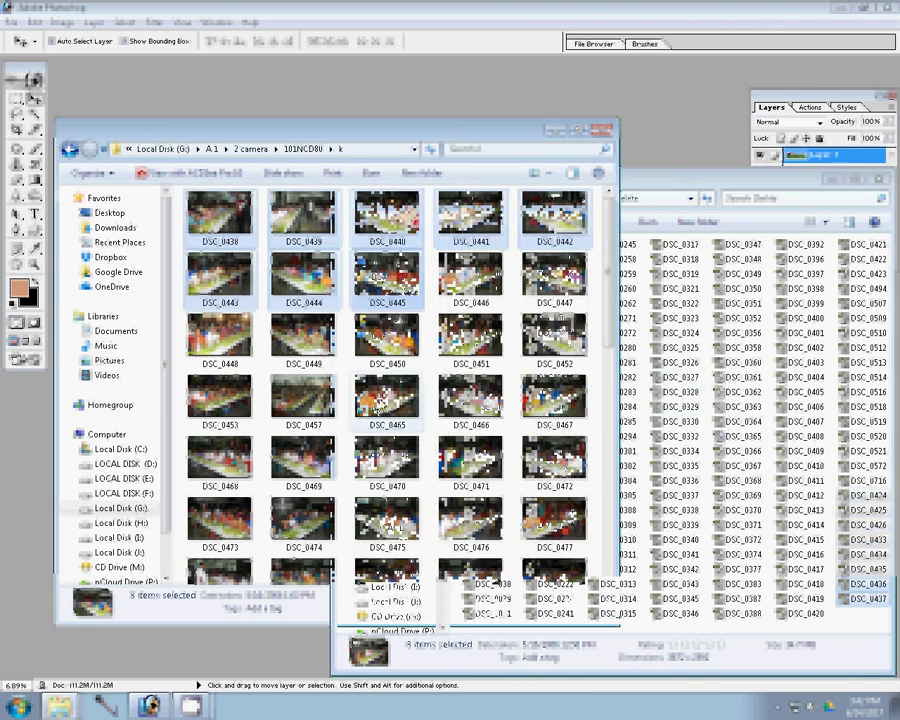
mouse_move(688, 405)
mouse_down()
mouse_move(395, 435)
mouse_move(376, 408)
mouse_up()
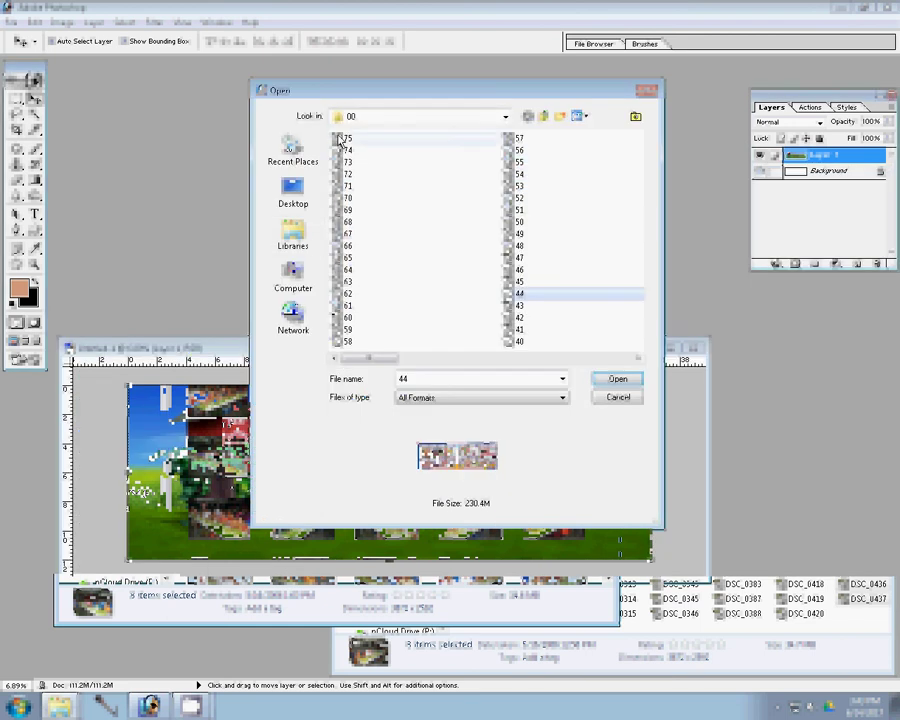
Open the finished album page 75.psd from folder 00.
click(342, 139)
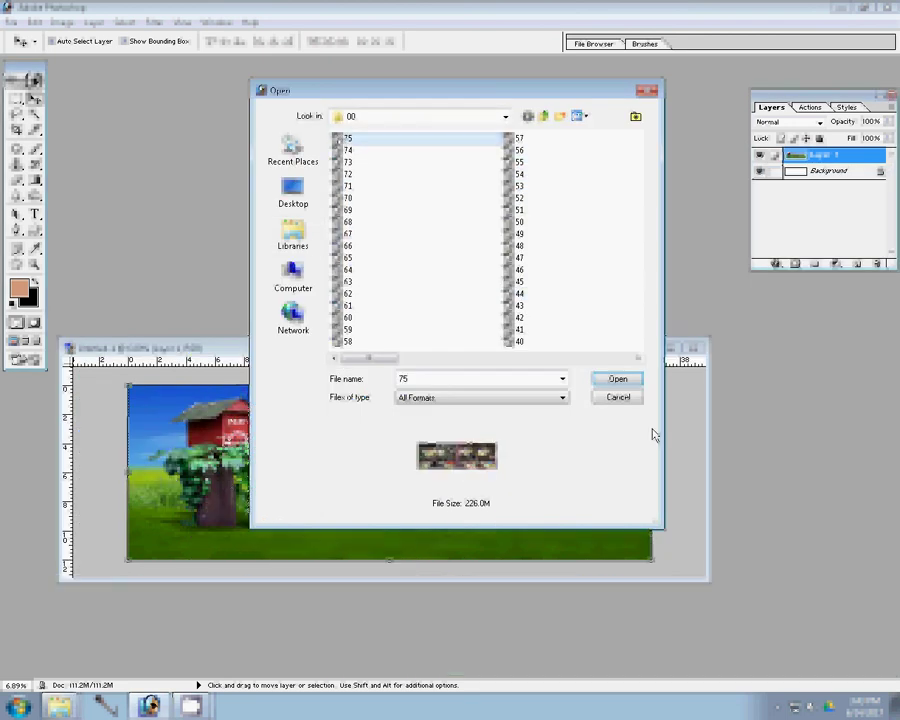
key(Return)
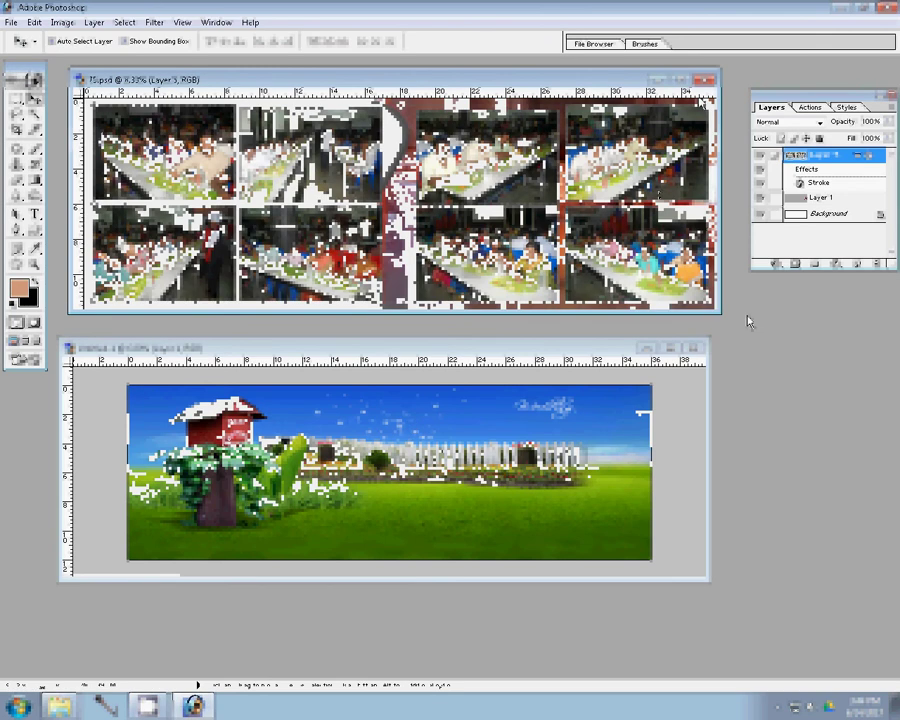
Close the 75.psd reference page.
click(705, 80)
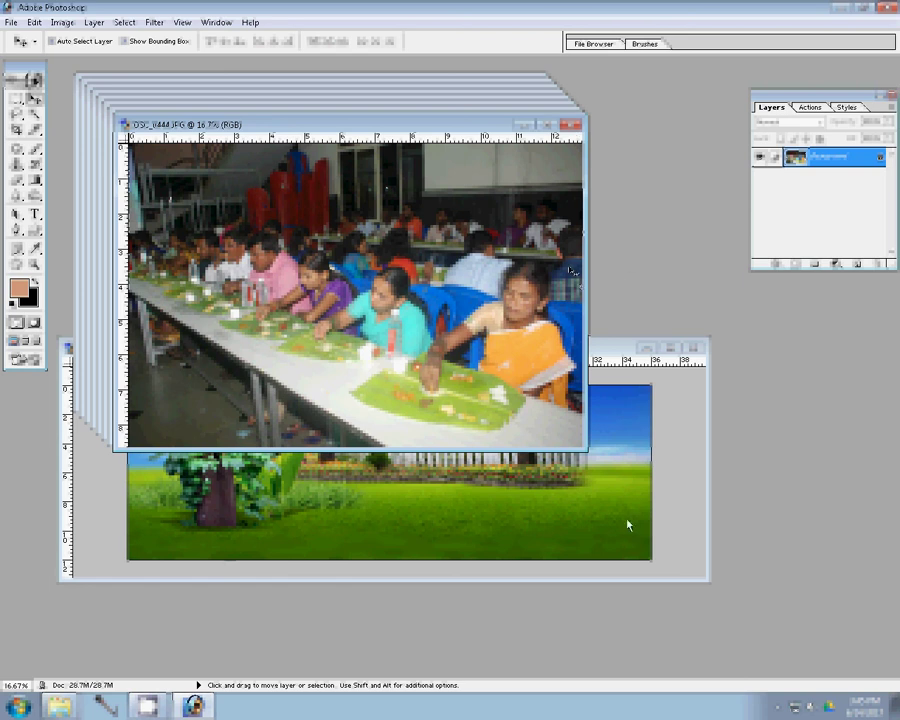
Move the album page window lower and make DSC_0444 the active photo.
drag(440, 364, 530, 410)
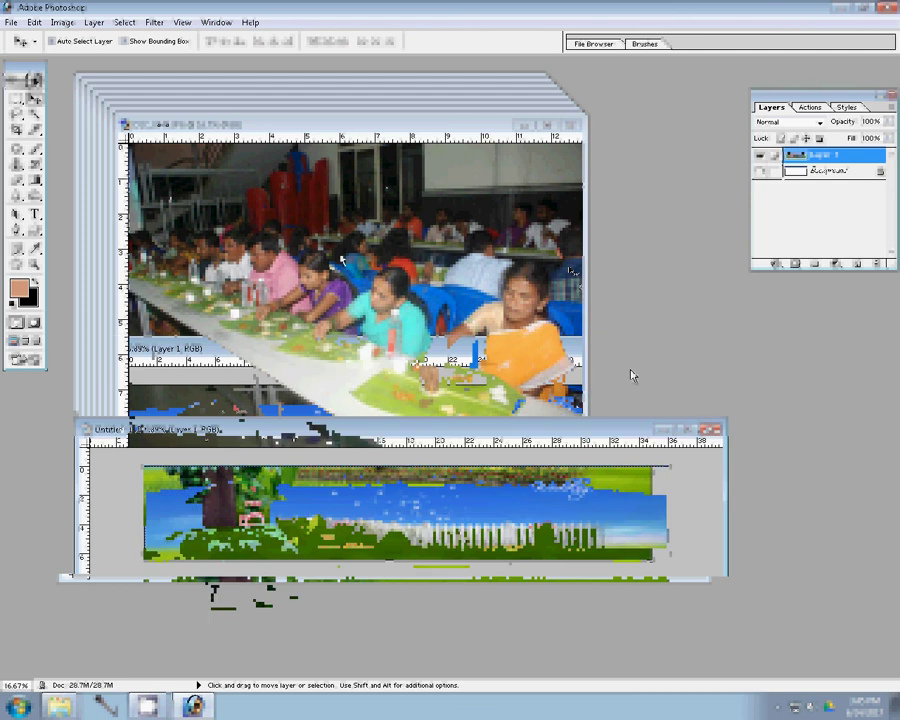
click(446, 442)
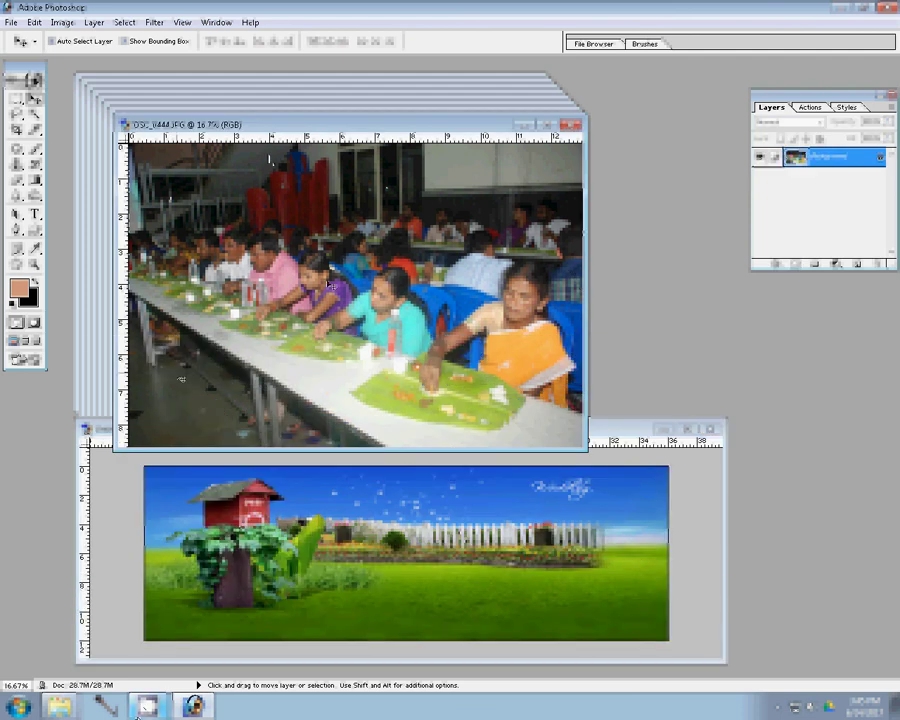
click(31, 24)
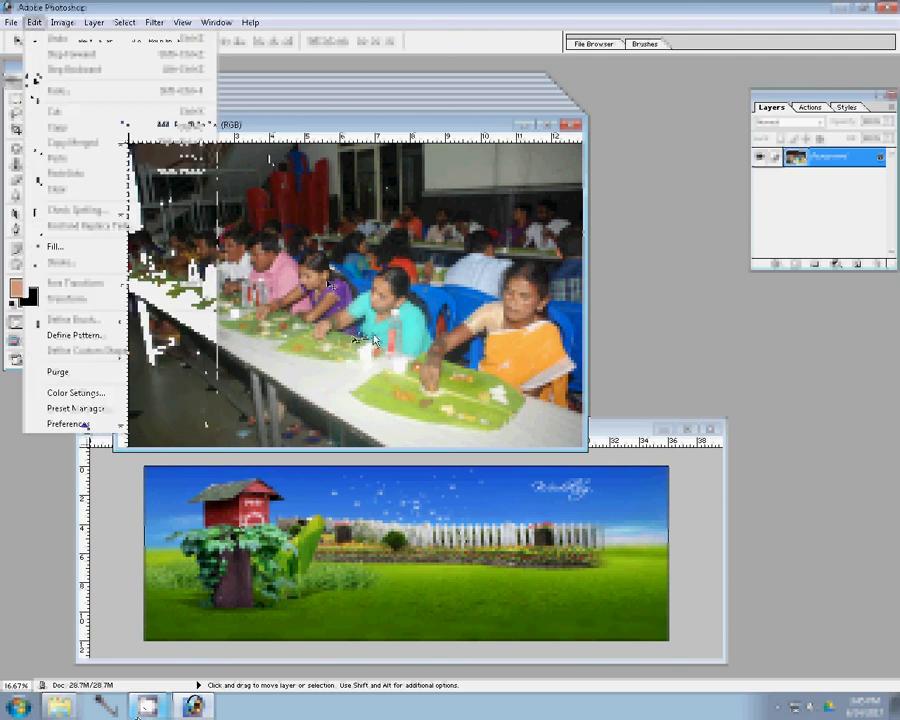
key(Escape)
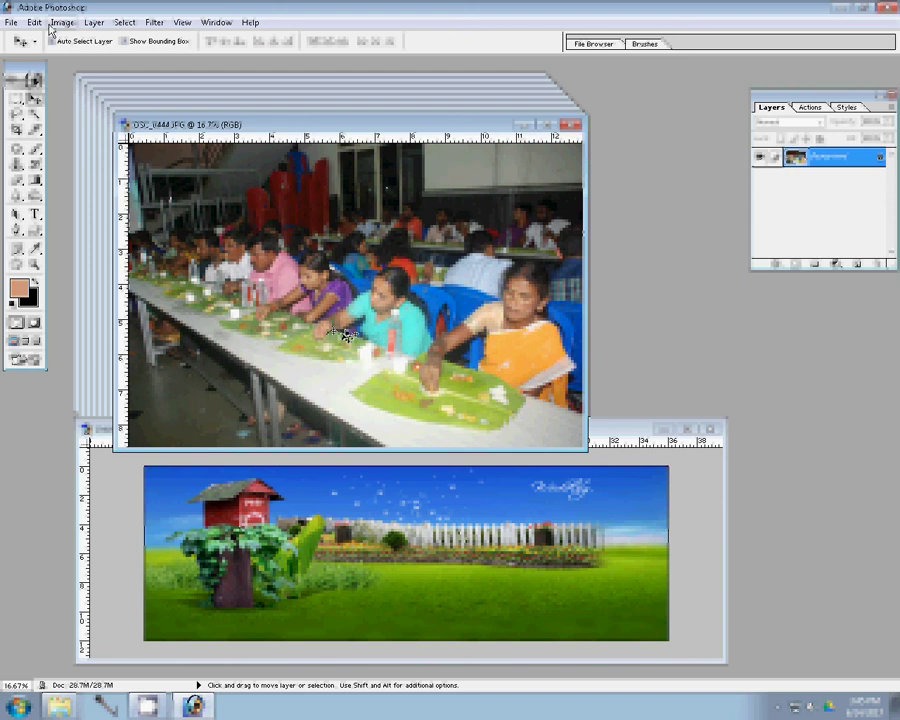
Resize DSC_0444 to 8.25 in wide, place it at the page's lower right, close it unsaved.
key(ctrl+alt+i)
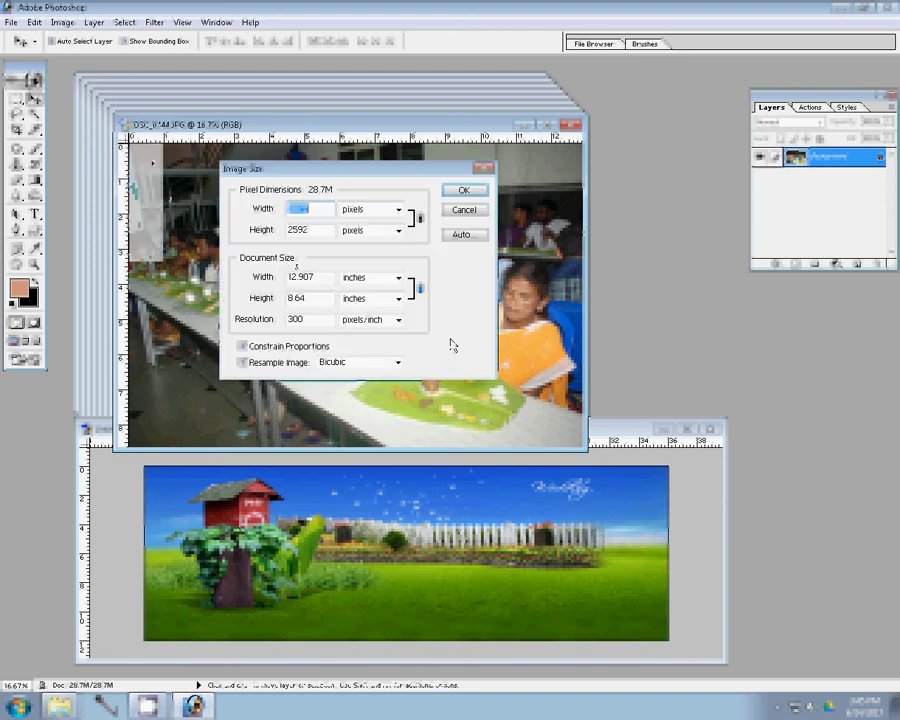
key(Tab)
key(Tab)
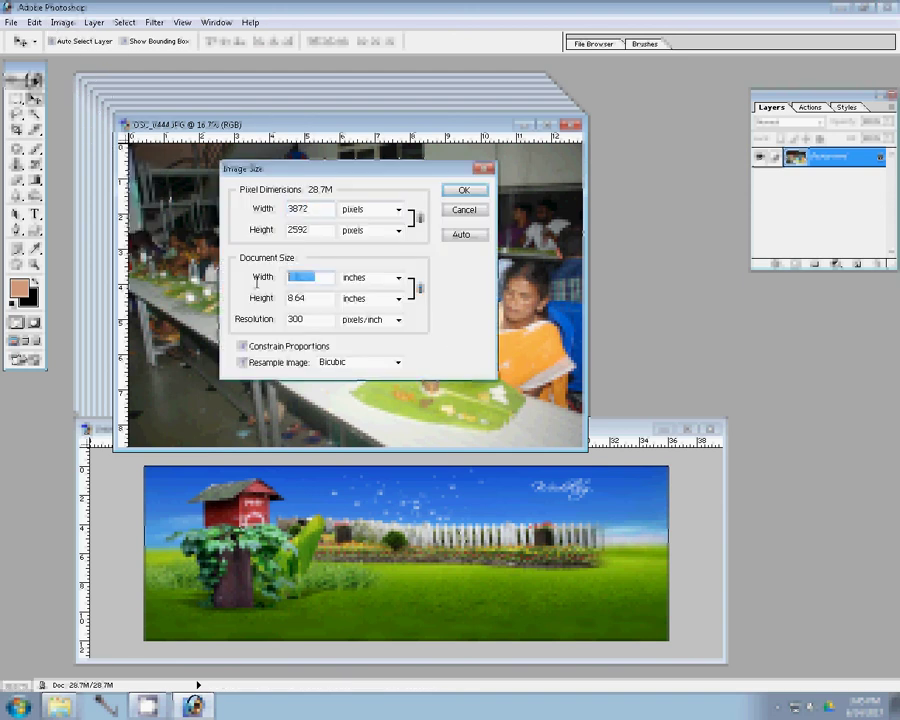
text(8.25)
click(463, 190)
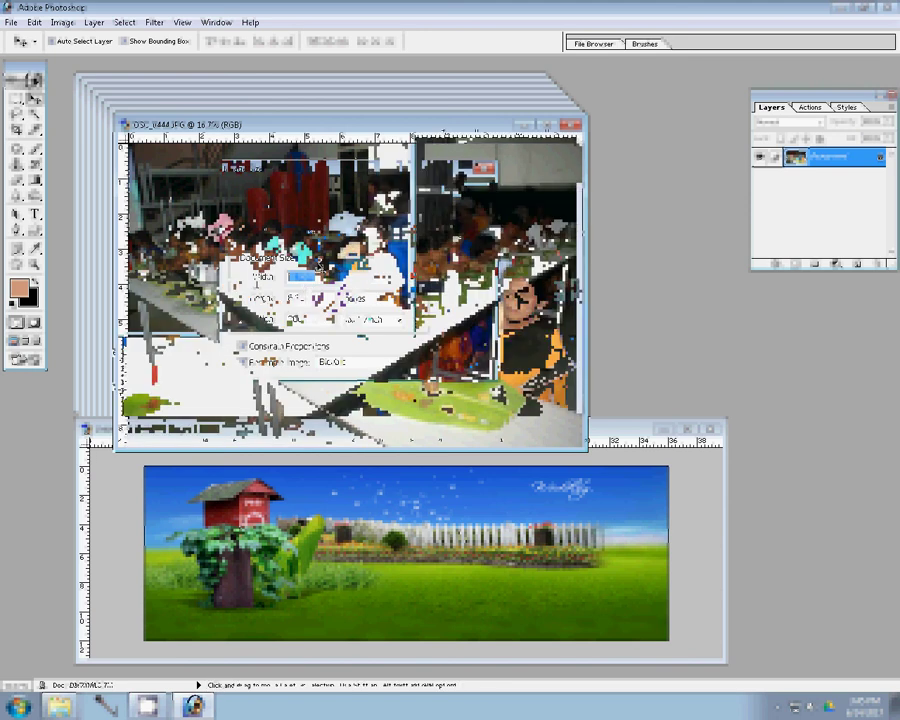
mouse_move(575, 586)
mouse_down()
mouse_move(566, 598)
mouse_move(632, 588)
mouse_up()
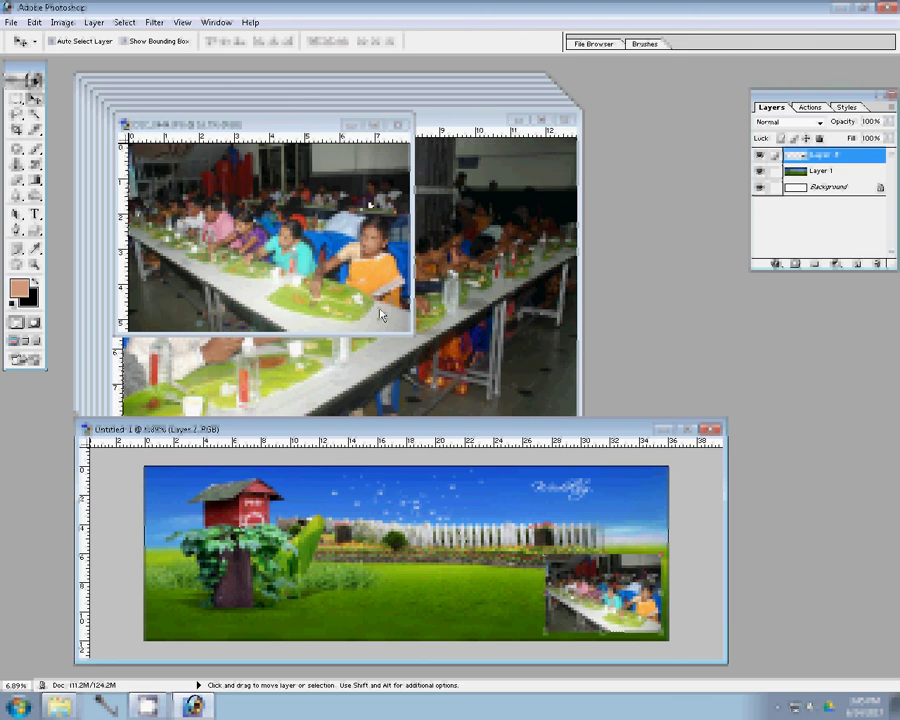
click(397, 126)
click(432, 270)
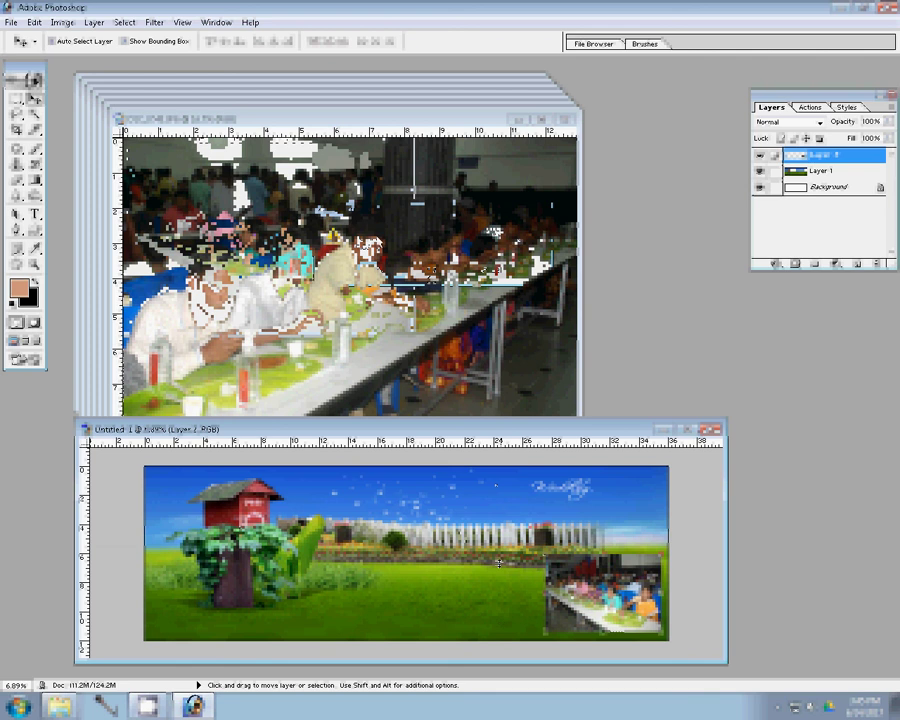
Resize DSC_0443 to 8 in wide, stack it above, and add a guide near the top.
click(386, 226)
key(ctrl+alt+i)
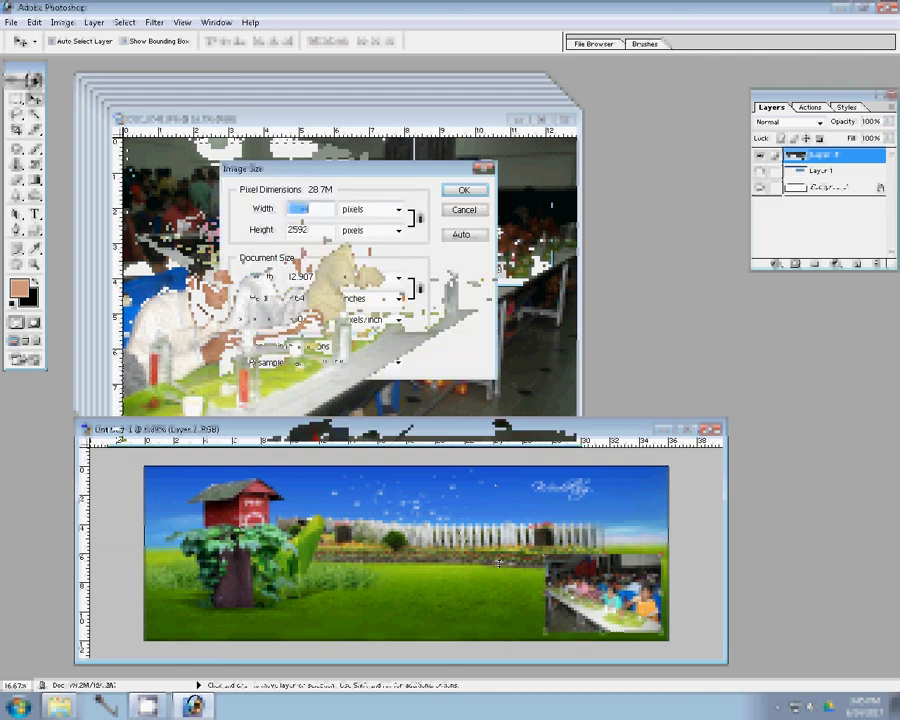
text(8)
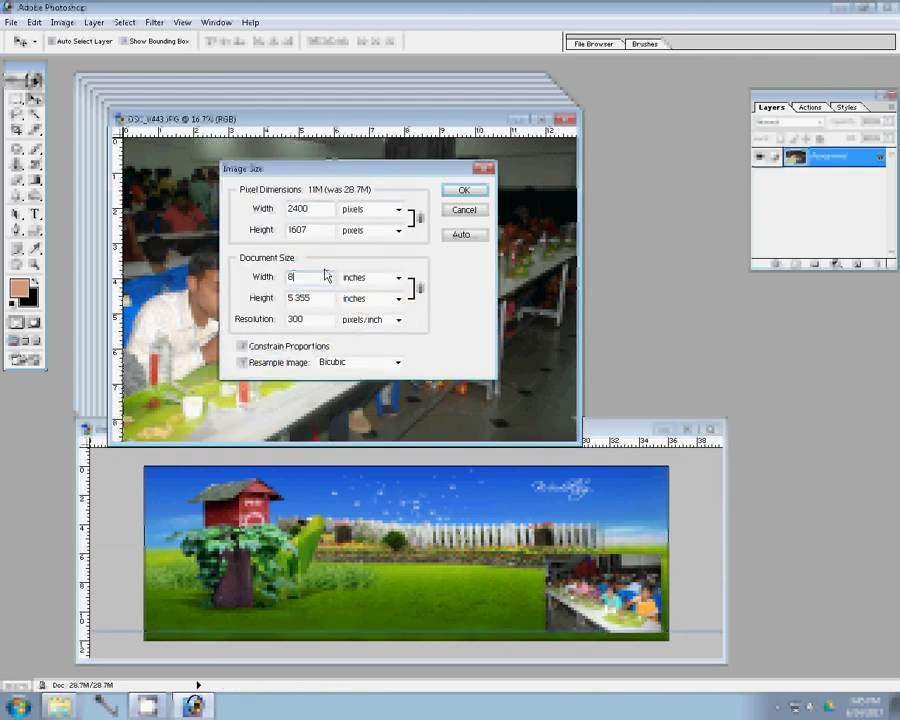
key(Return)
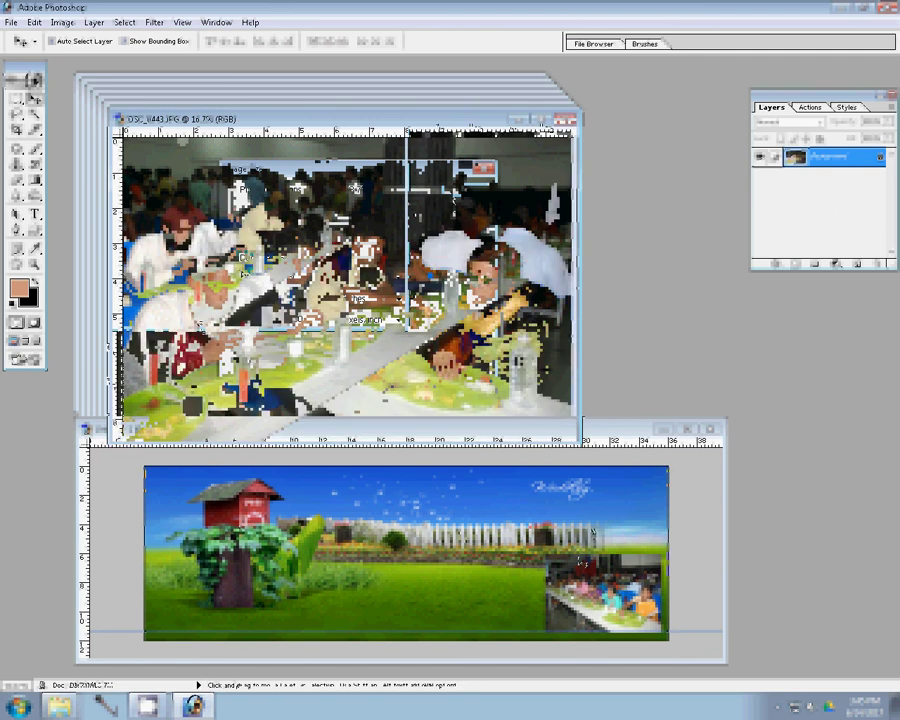
drag(591, 531, 604, 512)
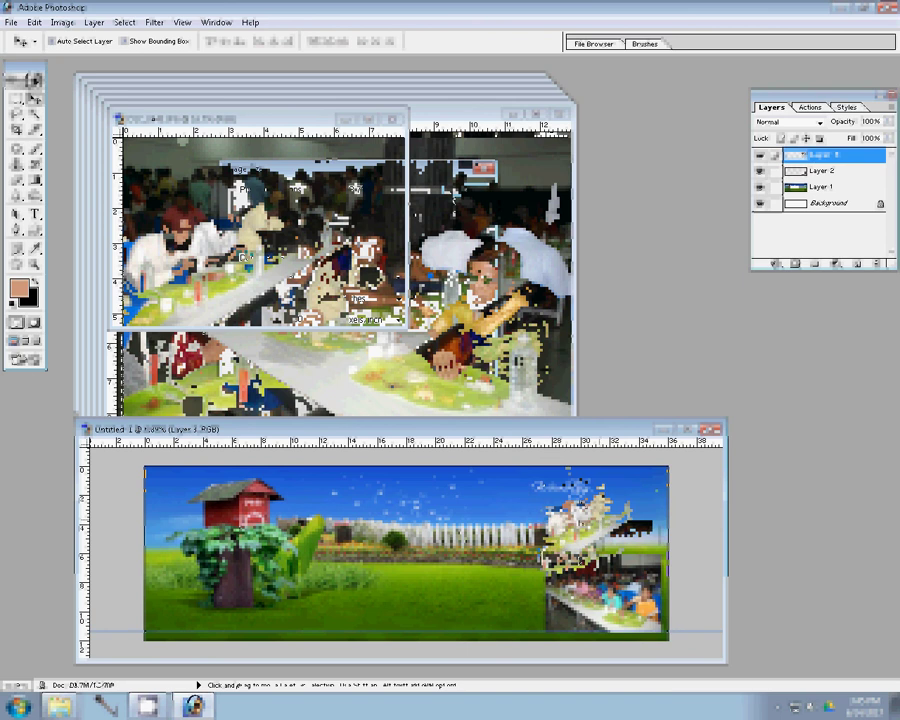
drag(510, 452, 518, 470)
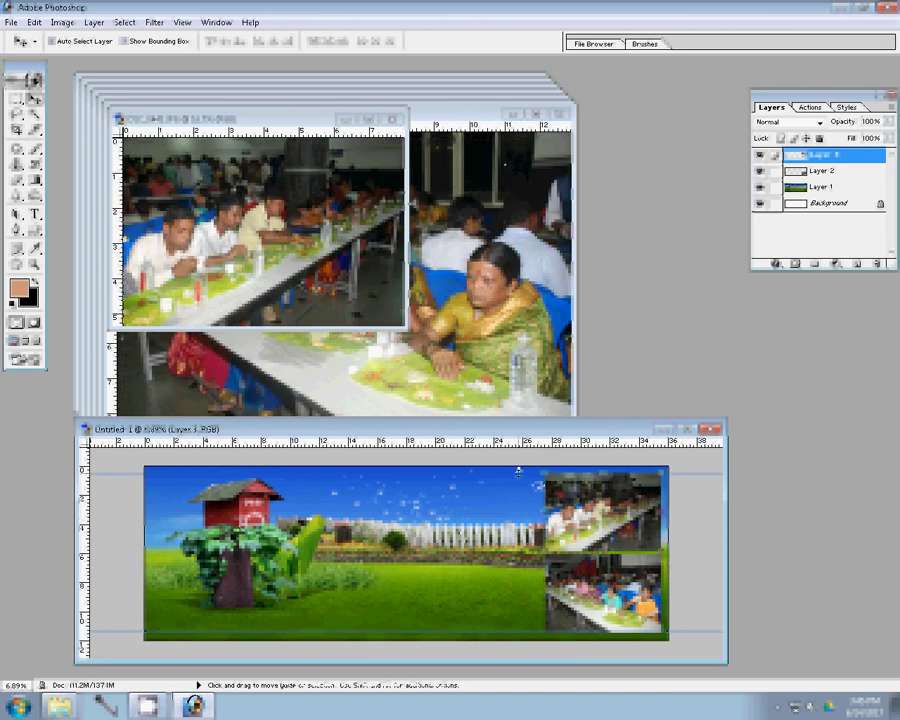
Close DSC_0443 unsaved, then resize DSC_0442 and add it to the grid, closing it unsaved.
click(397, 119)
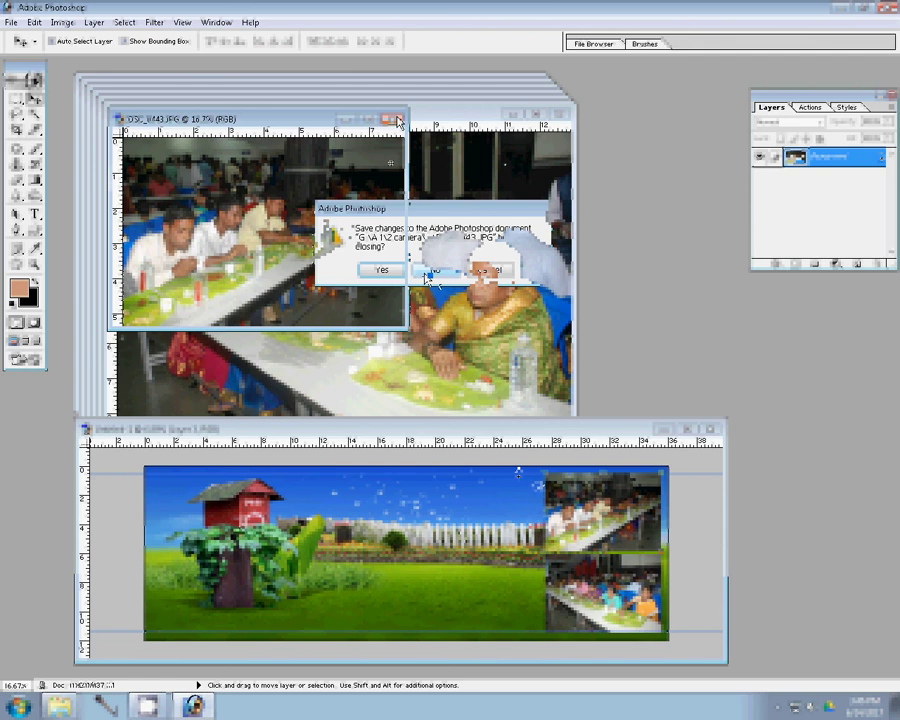
click(430, 270)
key(ctrl+alt+i)
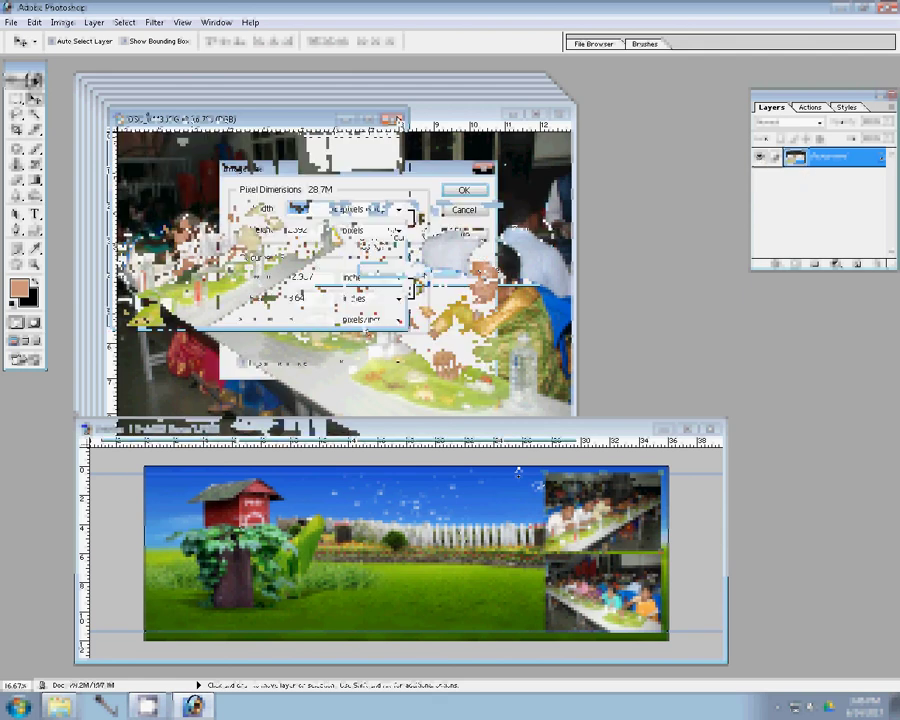
double_click(316, 279)
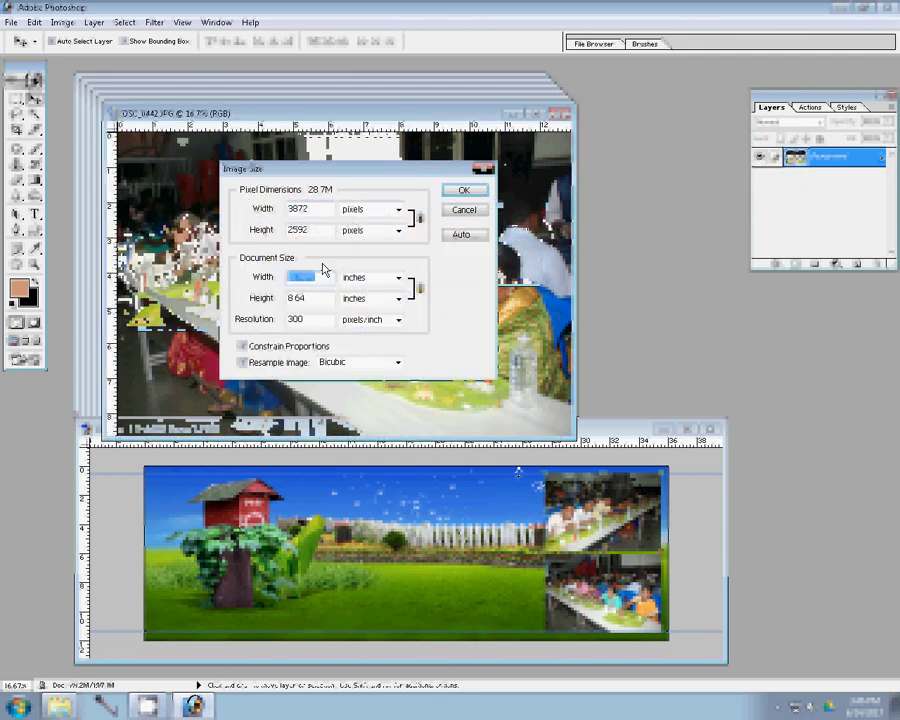
click(452, 190)
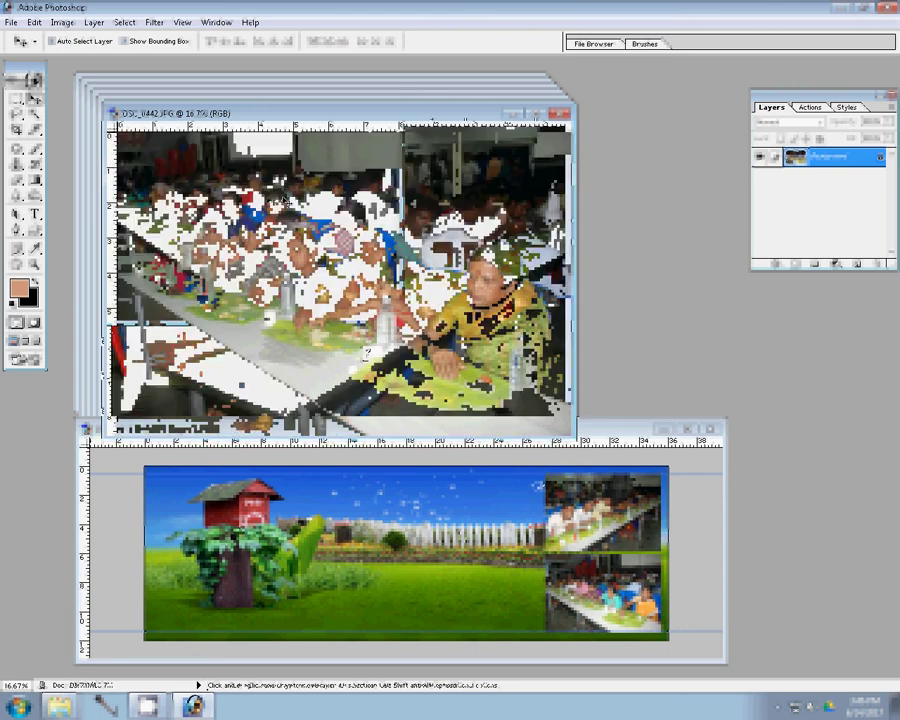
drag(510, 532, 553, 521)
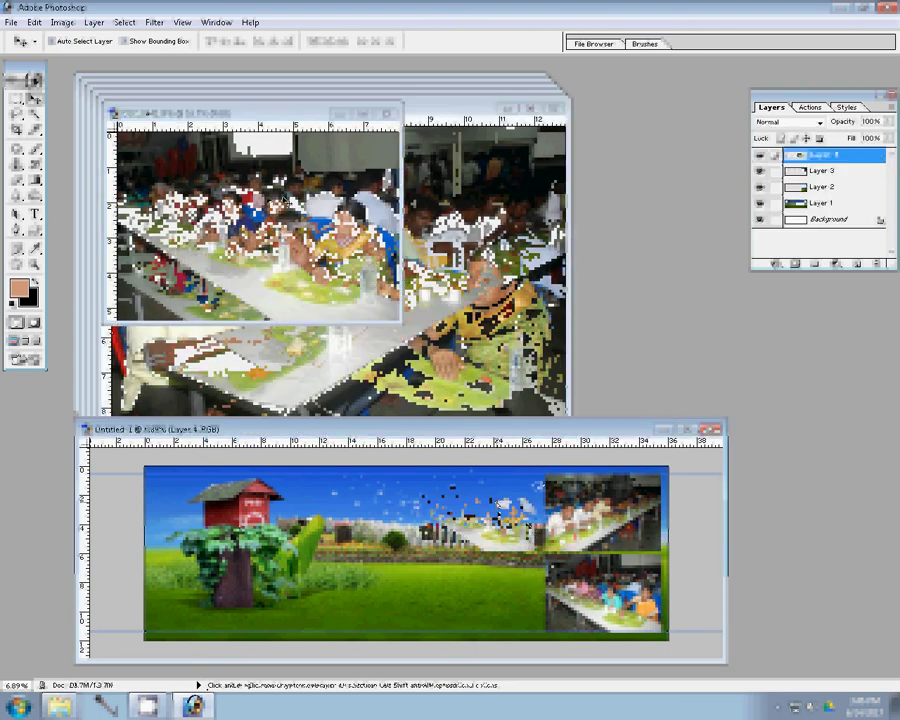
click(386, 114)
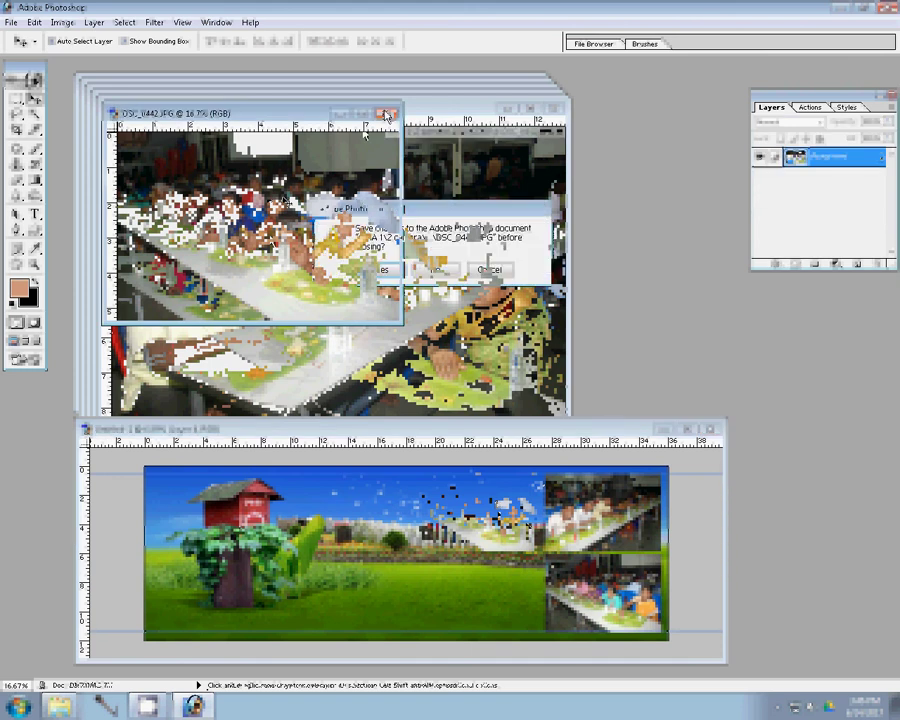
key(n)
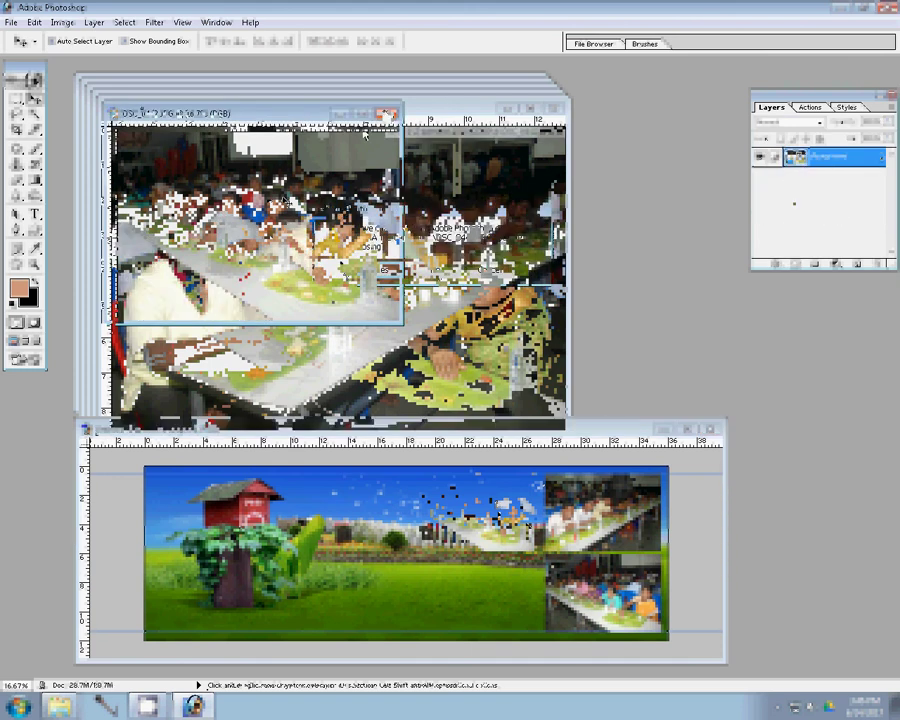
Resize the next photo to width 3894, add it to the page, and close DSC_0441 unsaved.
key(ctrl+alt+i)
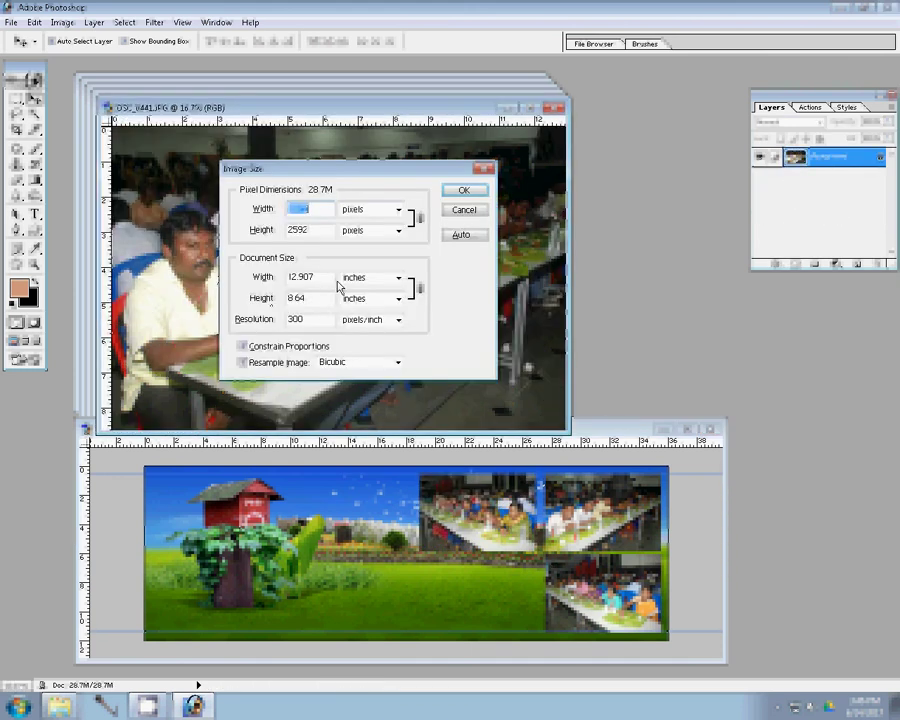
text(3894)
key(Return)
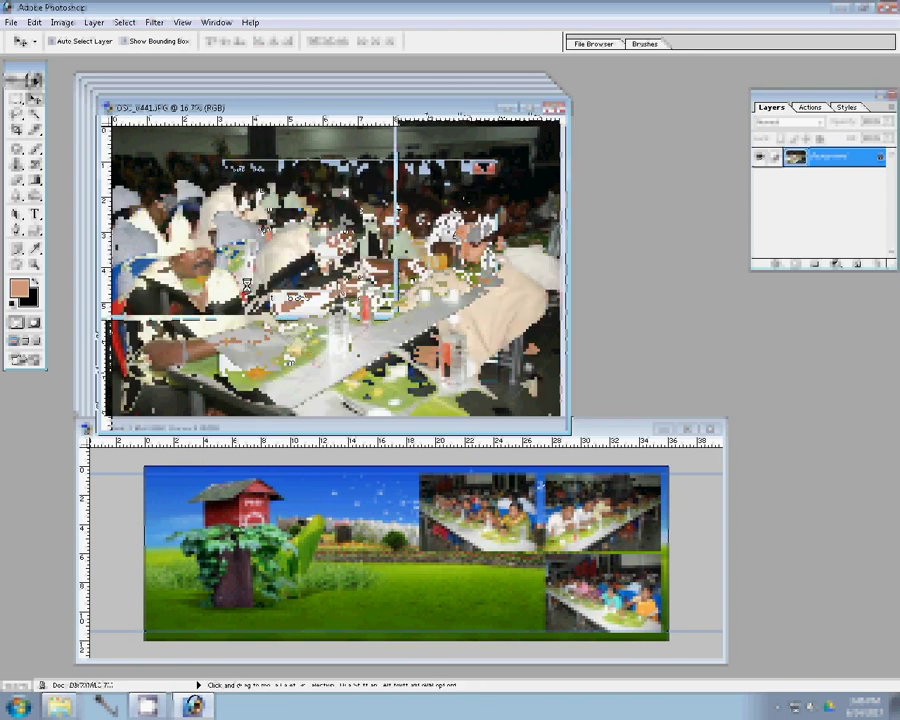
click(468, 560)
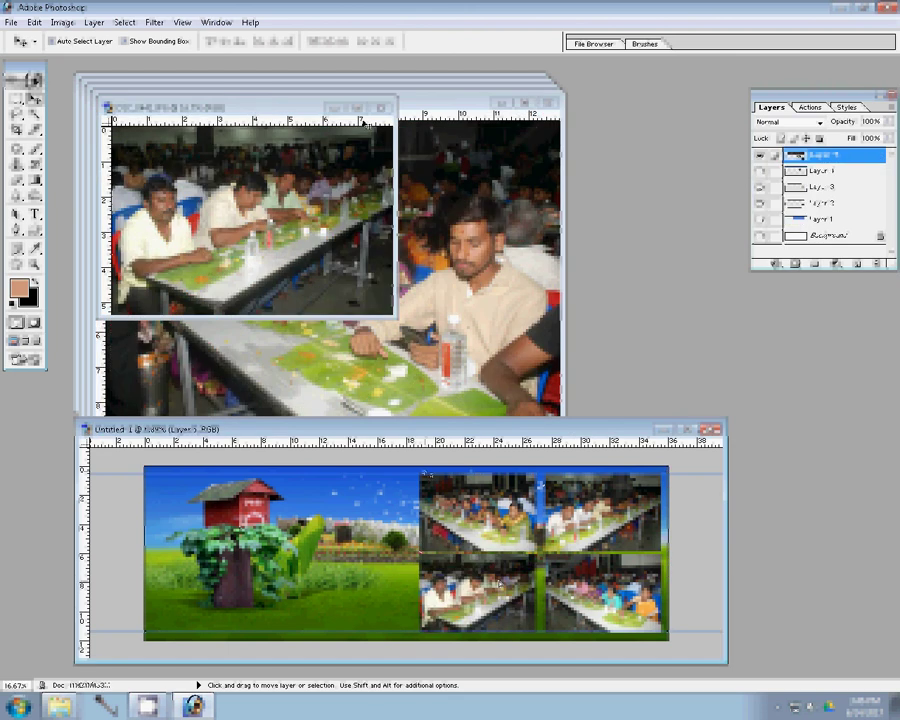
click(388, 110)
click(388, 110)
click(425, 269)
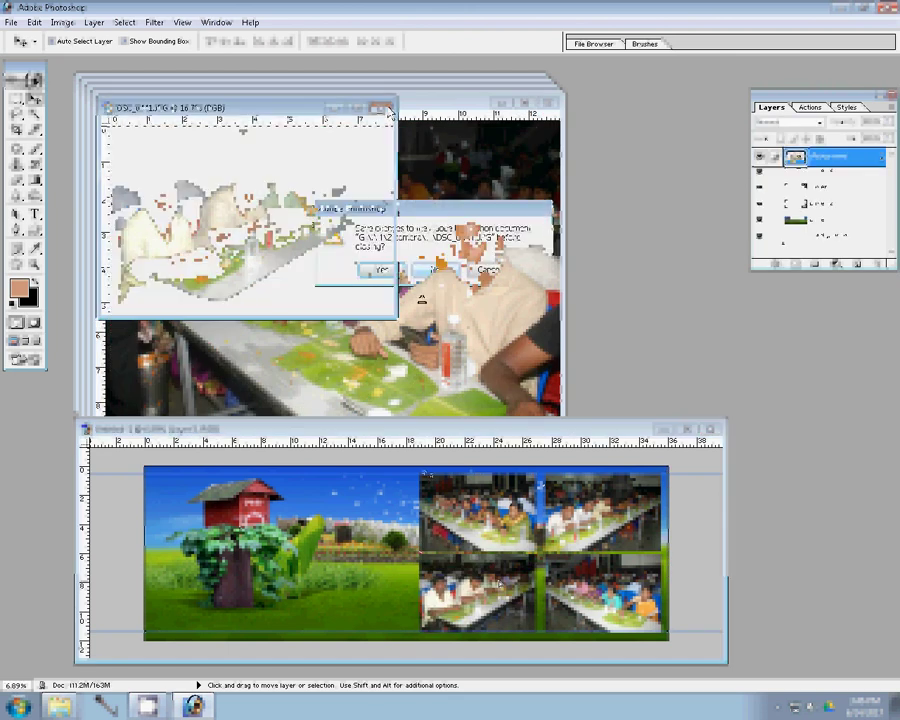
Resize a photo to width 3000, place it over the house, and close DSC_0440 unsaved.
key(ctrl+alt+i)
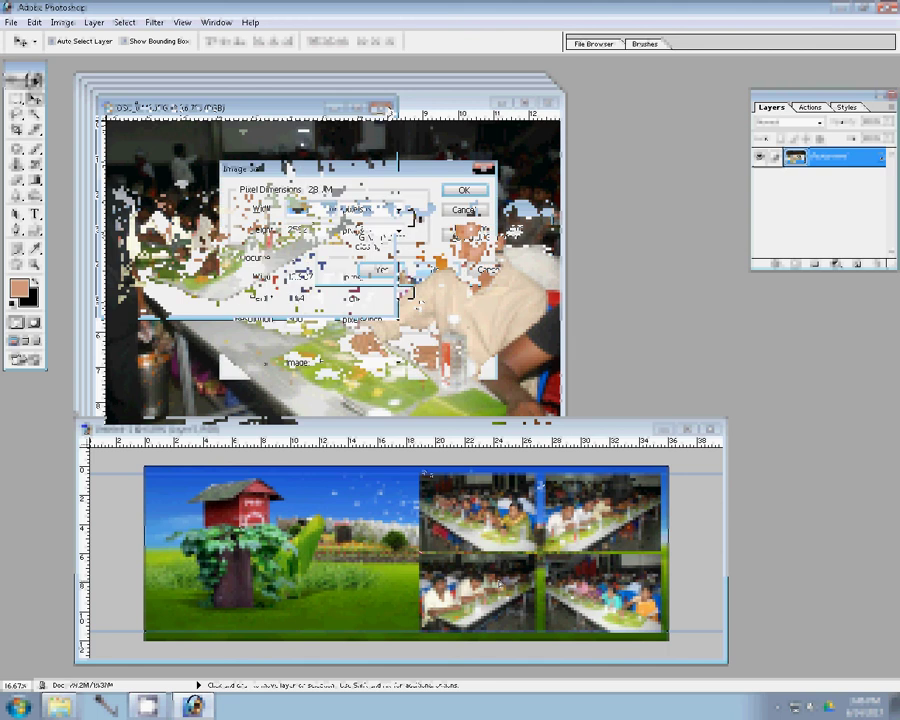
text(3000)
click(462, 192)
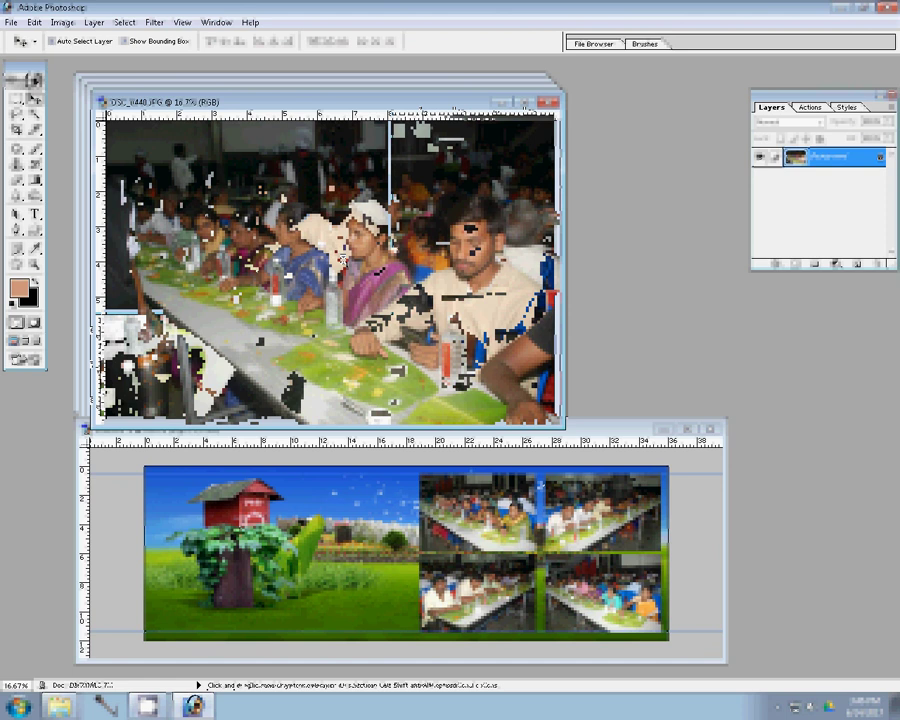
drag(330, 270, 240, 510)
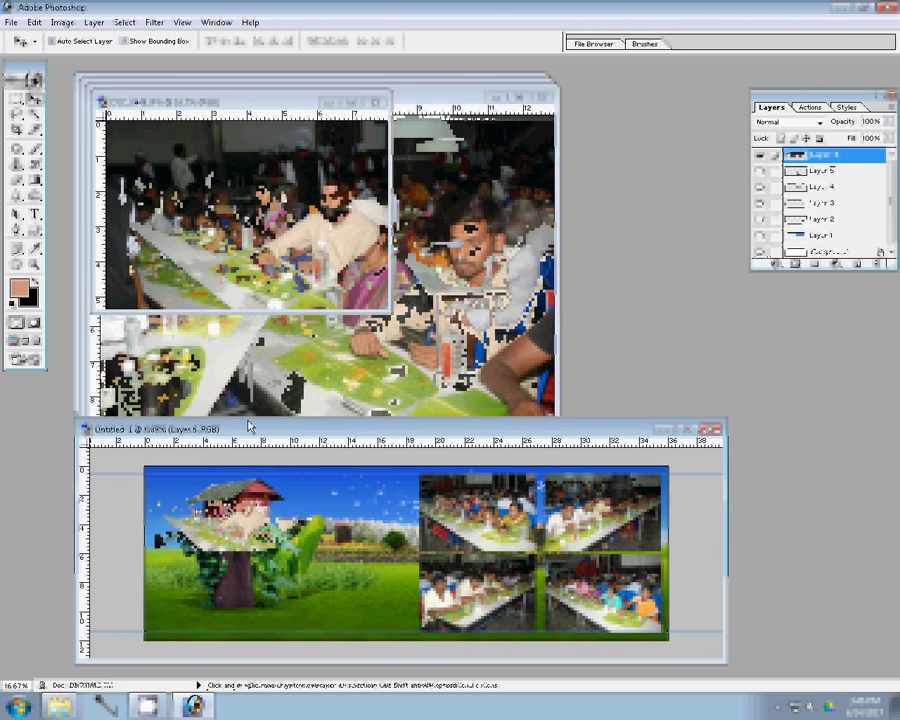
click(376, 102)
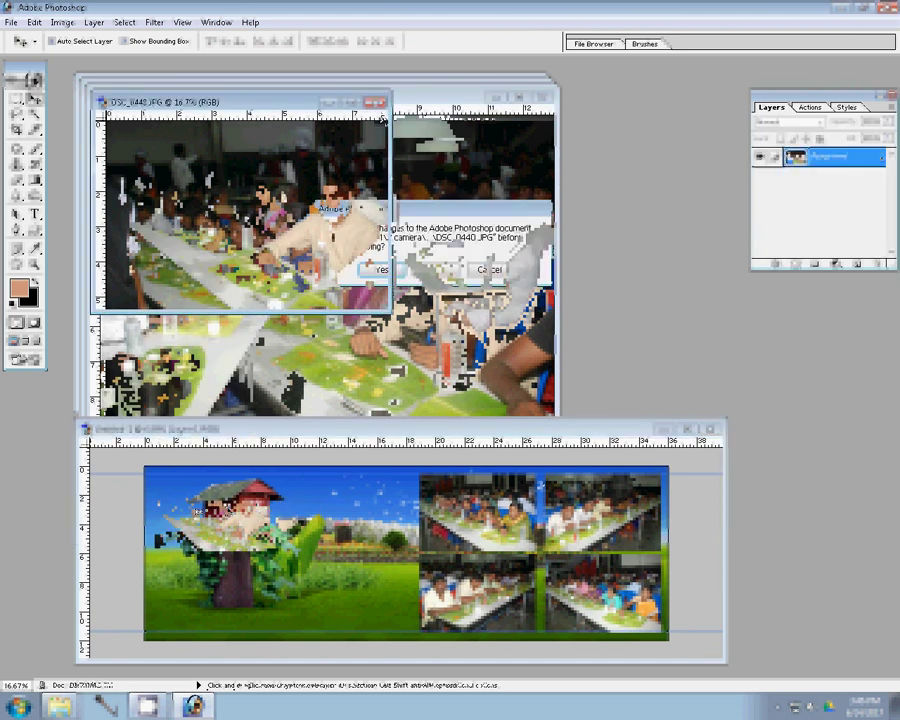
click(436, 269)
click(475, 281)
Bring up Image Size for the next photo, then close it and return to the album page.
key(ctrl+alt+i)
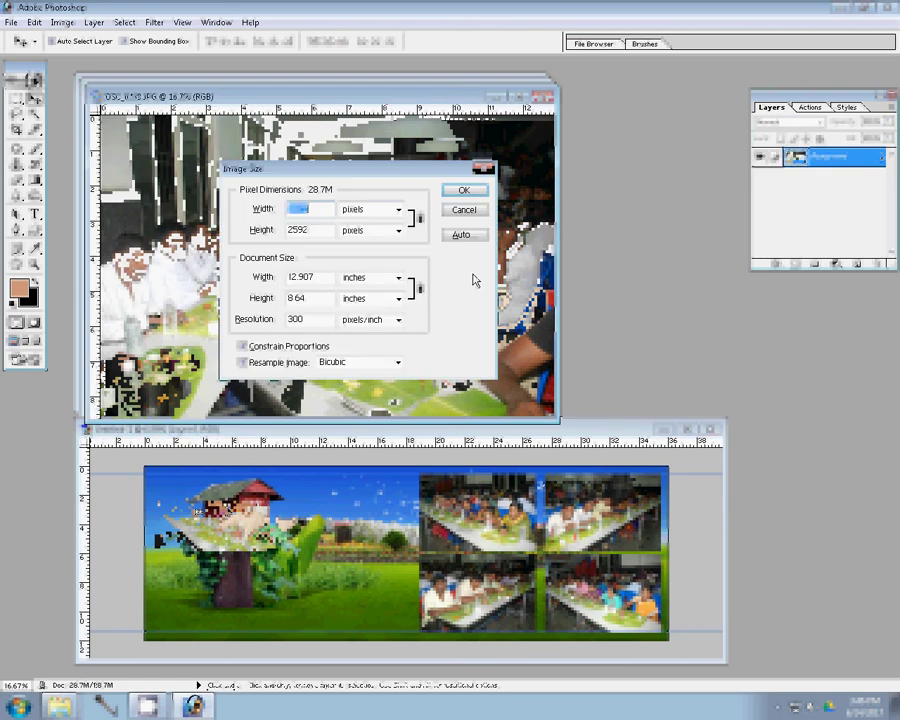
key(Tab)
key(Tab)
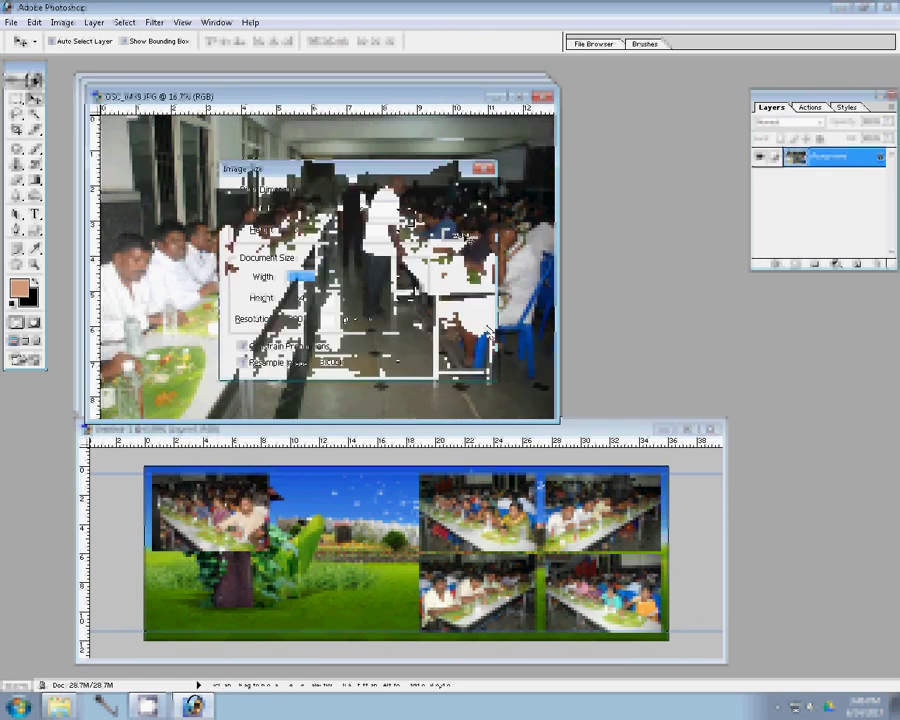
click(541, 98)
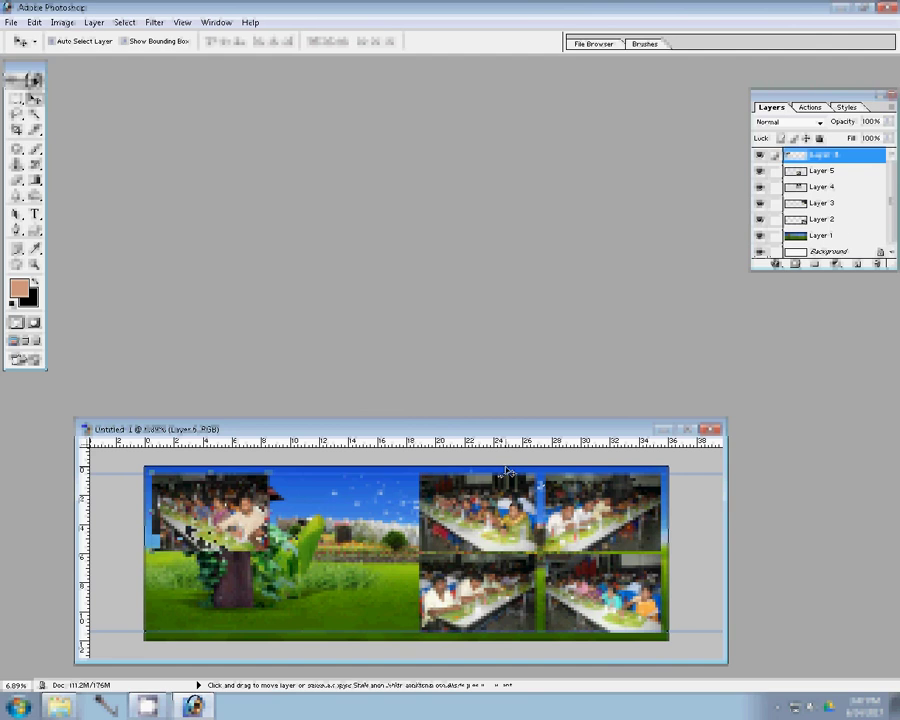
Undo the placed photos back to just Layer 1 and Background, then save the page.
key(ctrl+z)
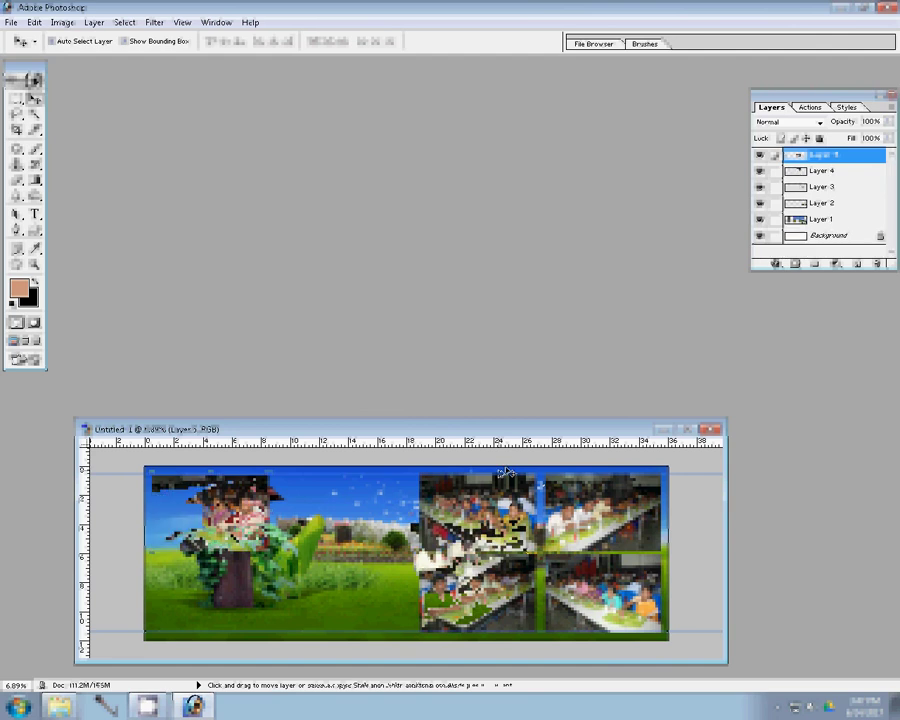
key(ctrl+alt+z)
key(ctrl+alt+z)
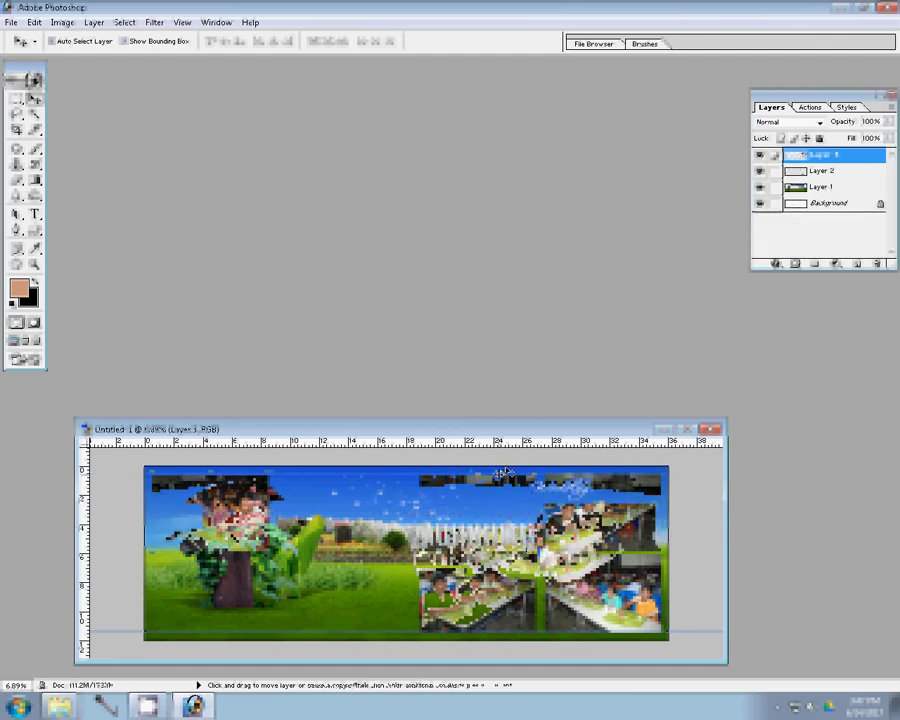
key(ctrl+alt+z)
key(ctrl+alt+z)
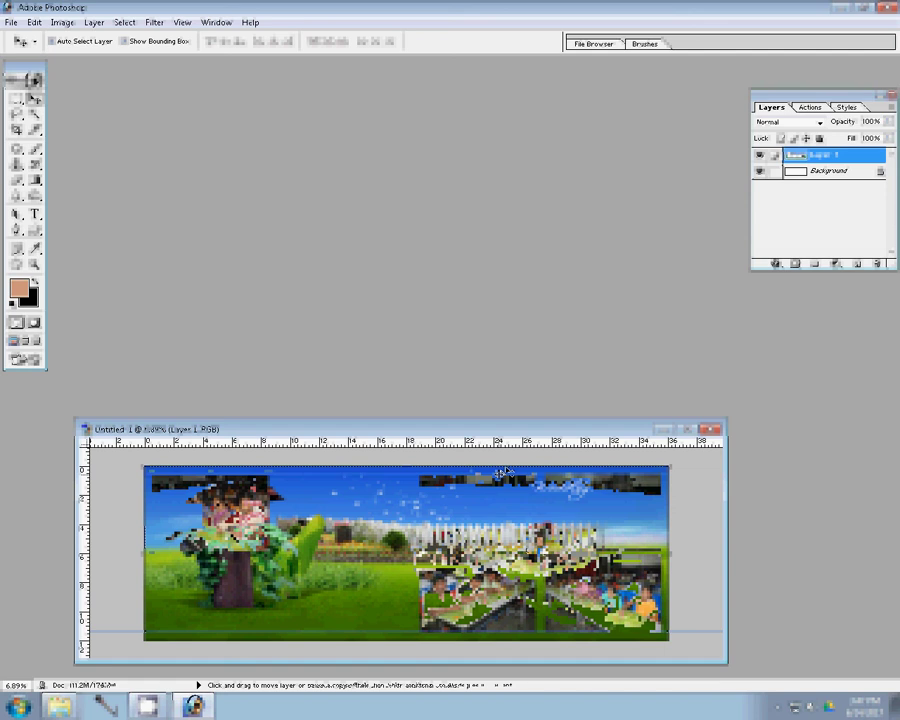
key(ctrl+s)
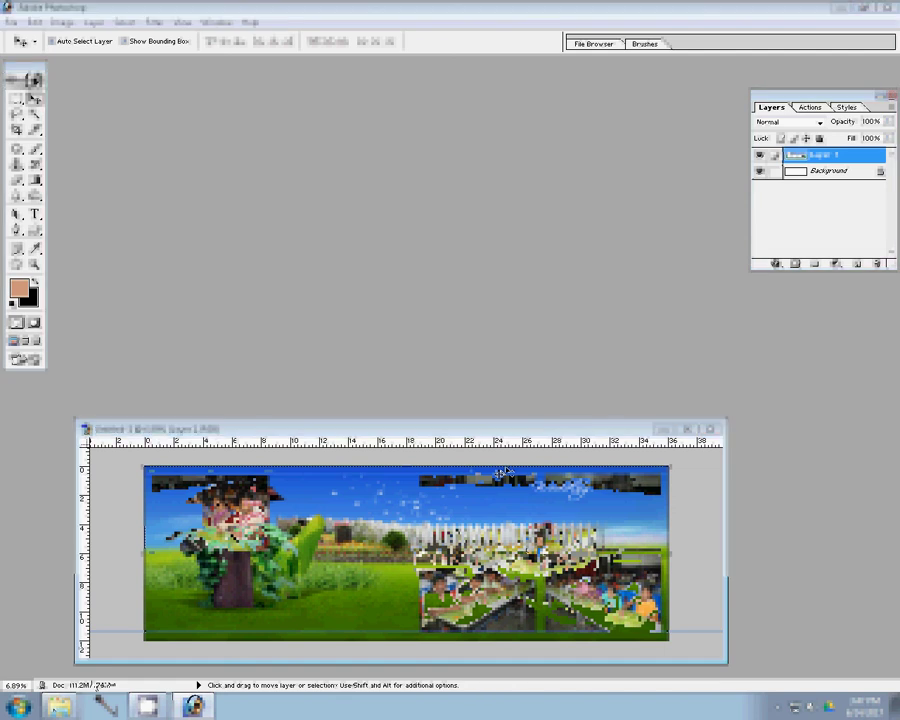
Select DSC_0446 through DSC_0453 in folder k and drag them into Photoshop.
click(60, 706)
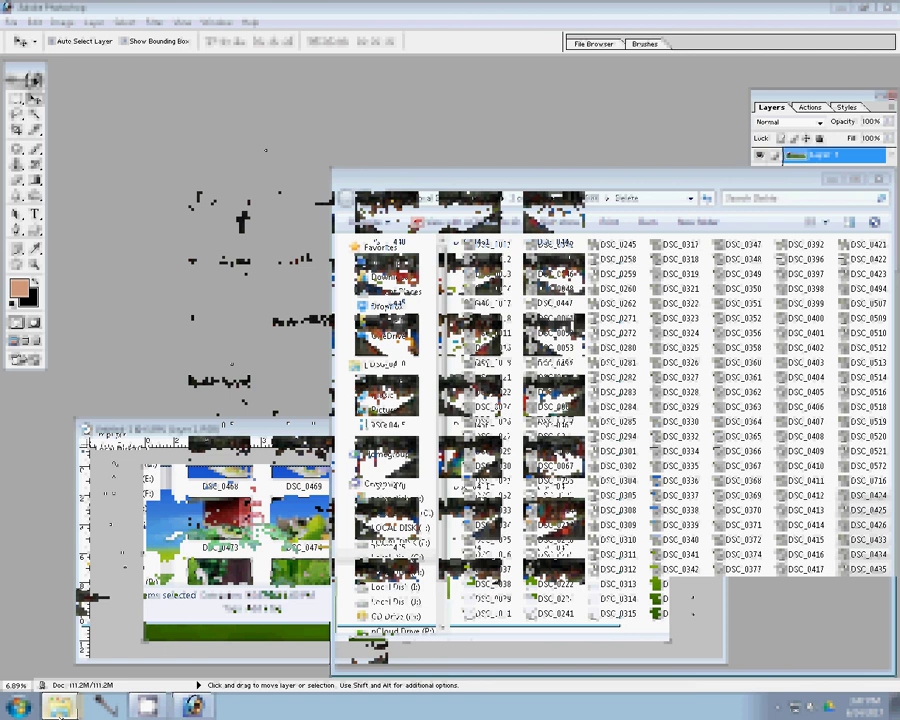
click(693, 410)
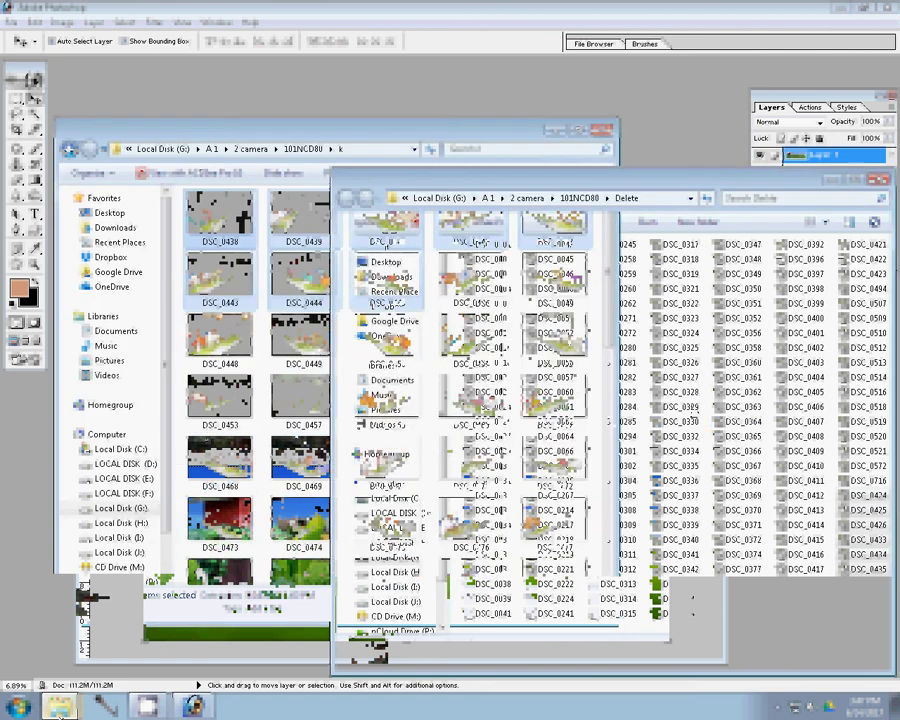
click(590, 104)
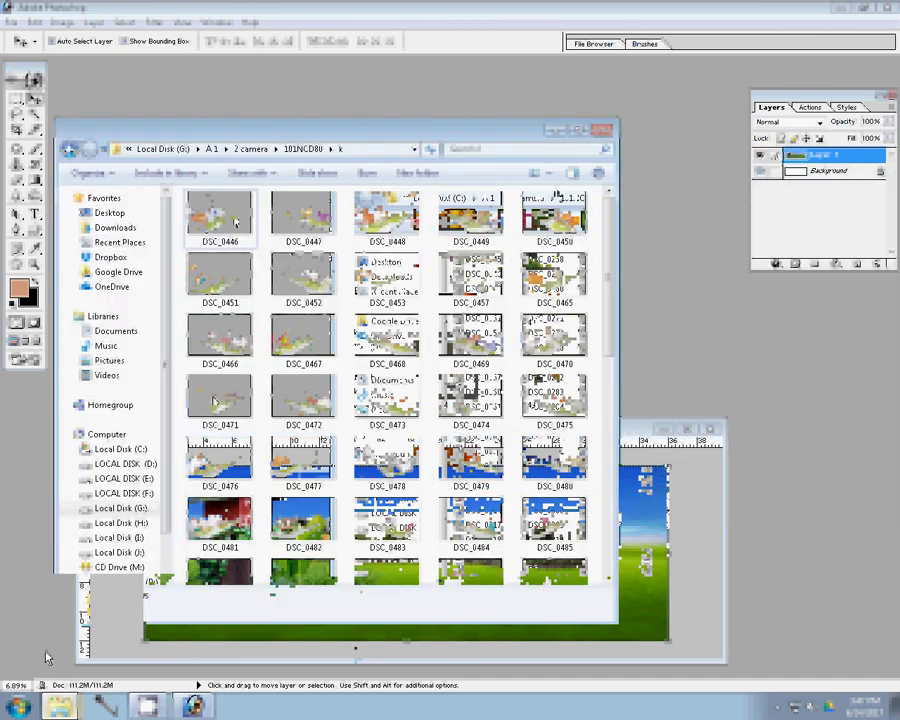
shift+click(392, 296)
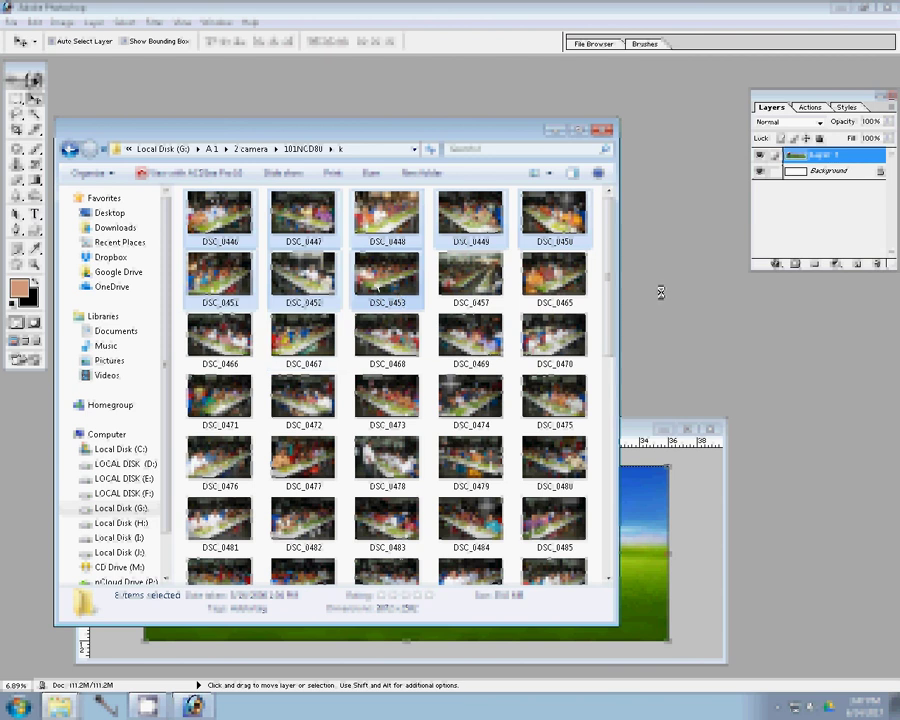
drag(660, 292, 657, 306)
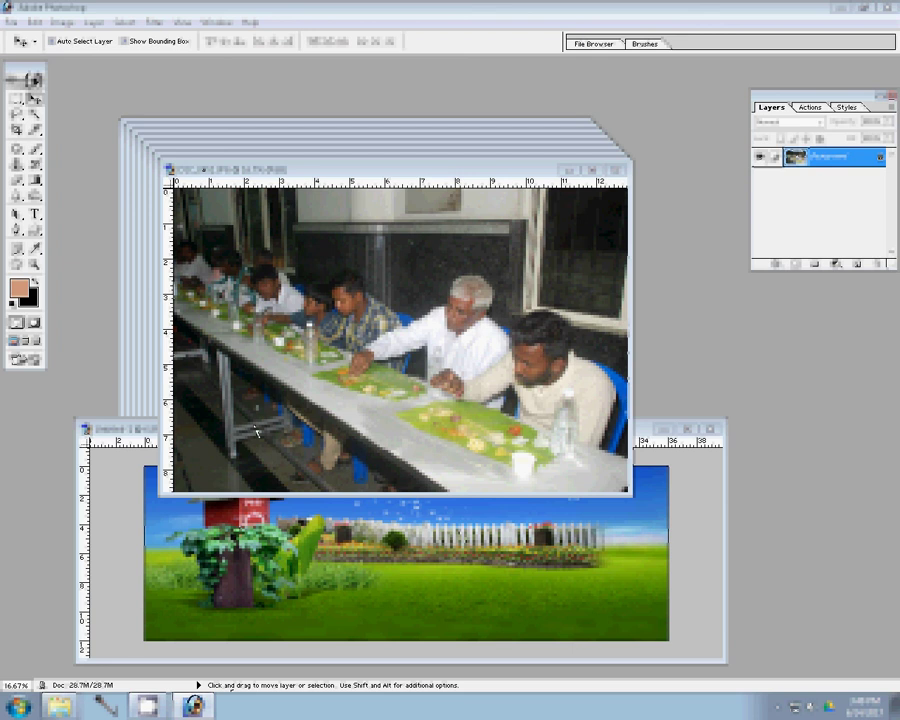
Resize the current dining photo to 8 inches wide, then return to the album page.
click(61, 21)
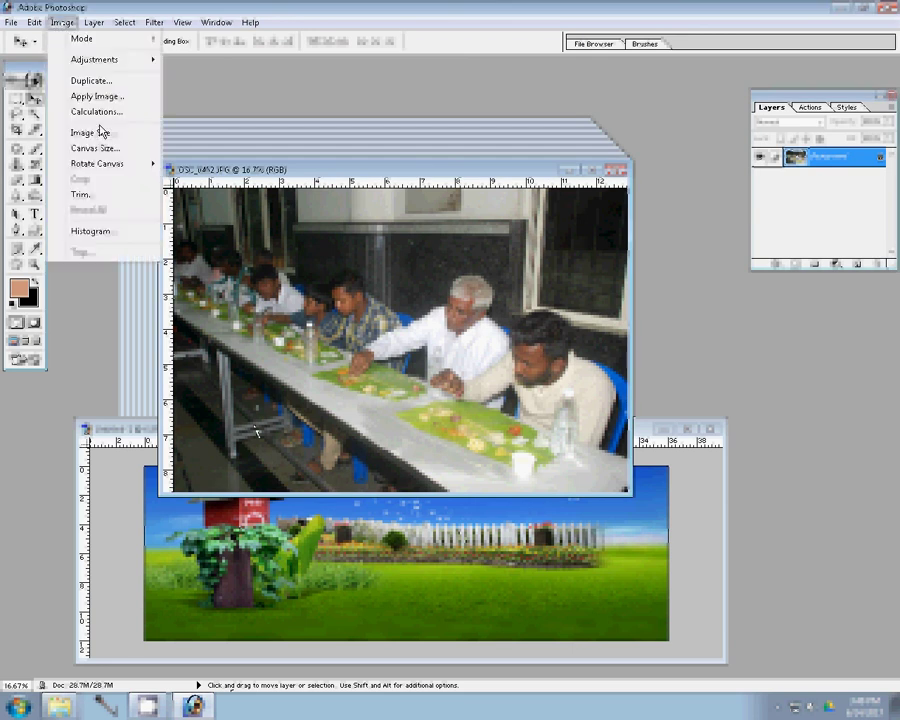
click(97, 132)
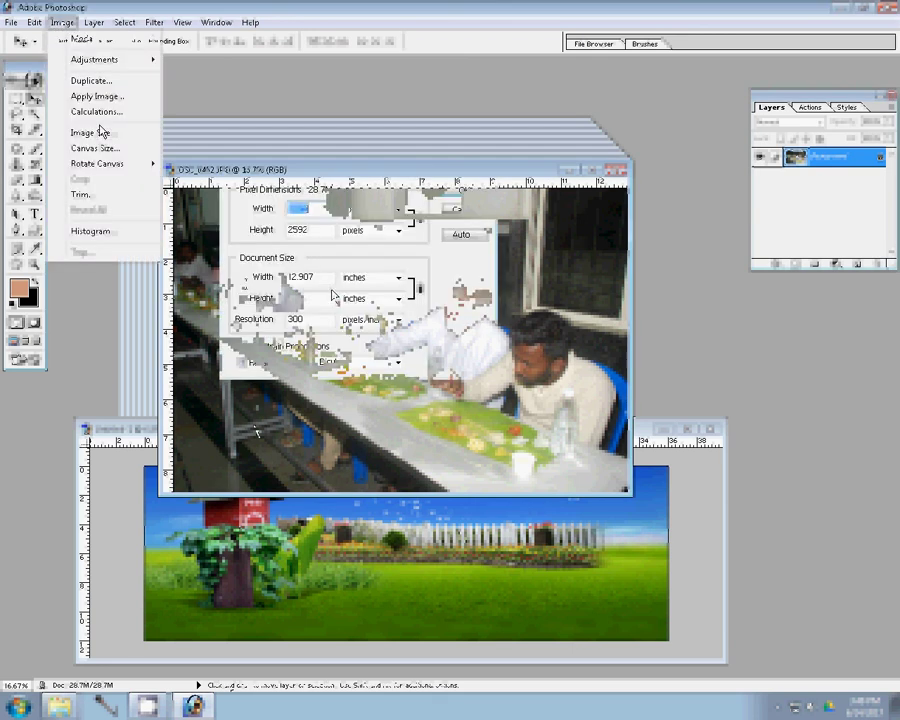
text(8)
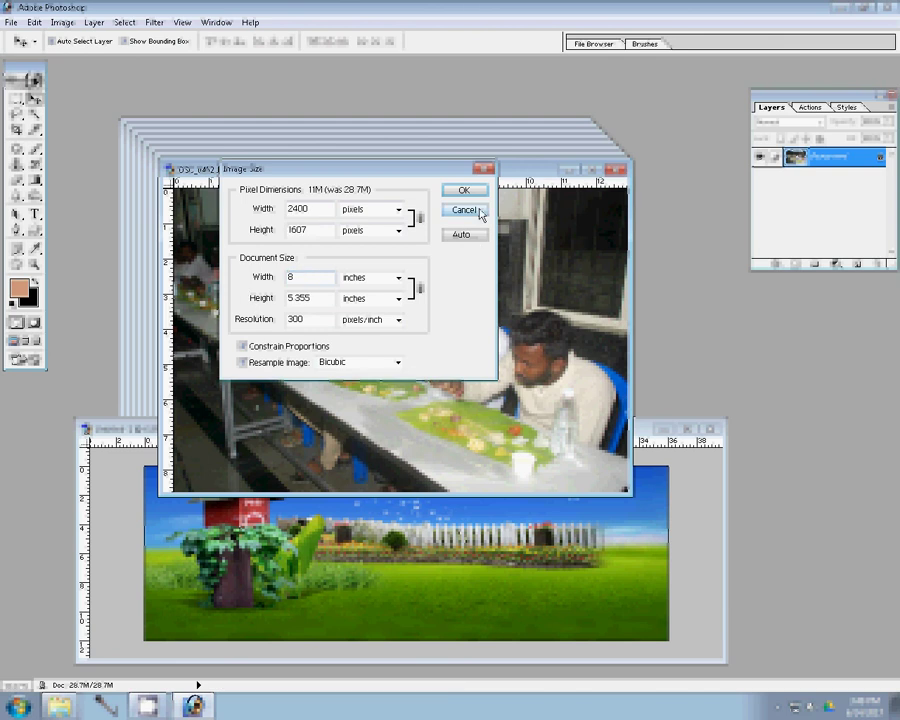
click(478, 211)
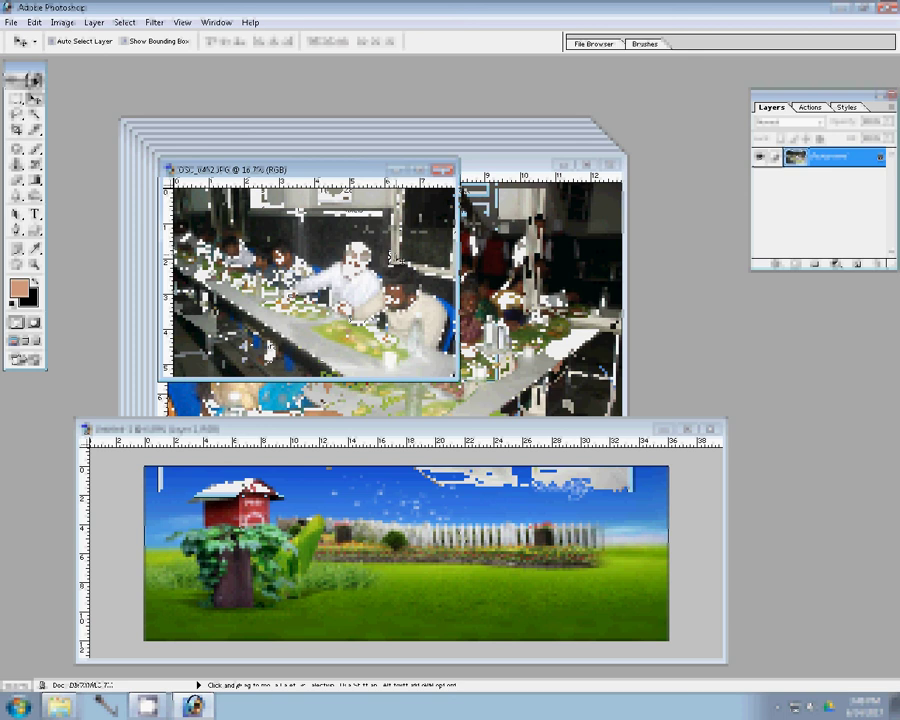
click(453, 425)
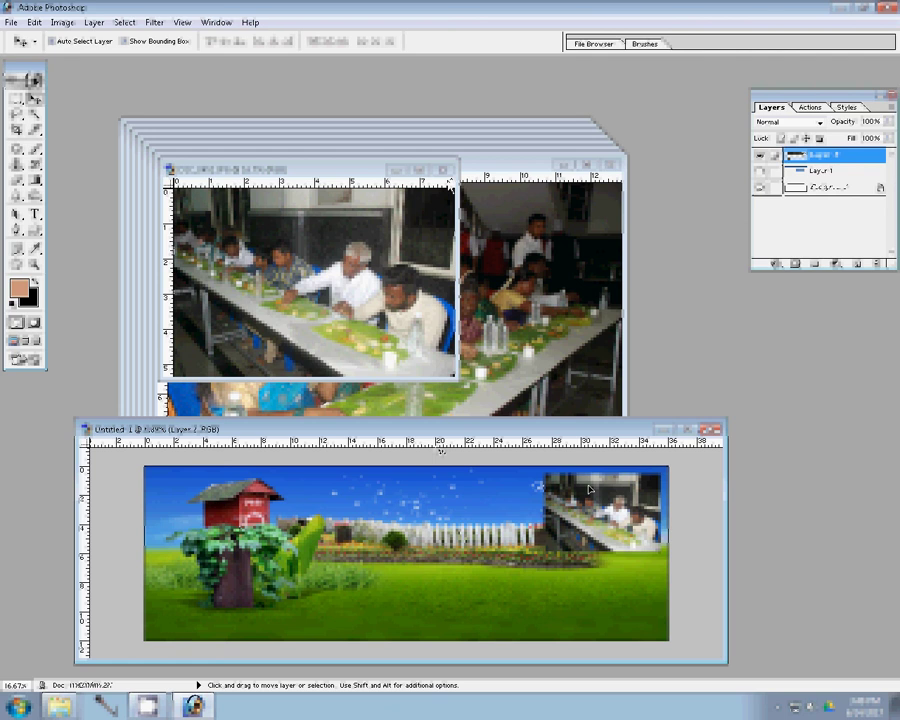
Discard the used photo, resize the next to width 3940, and drag it onto the album page.
key(ctrl+alt+w)
key(n)
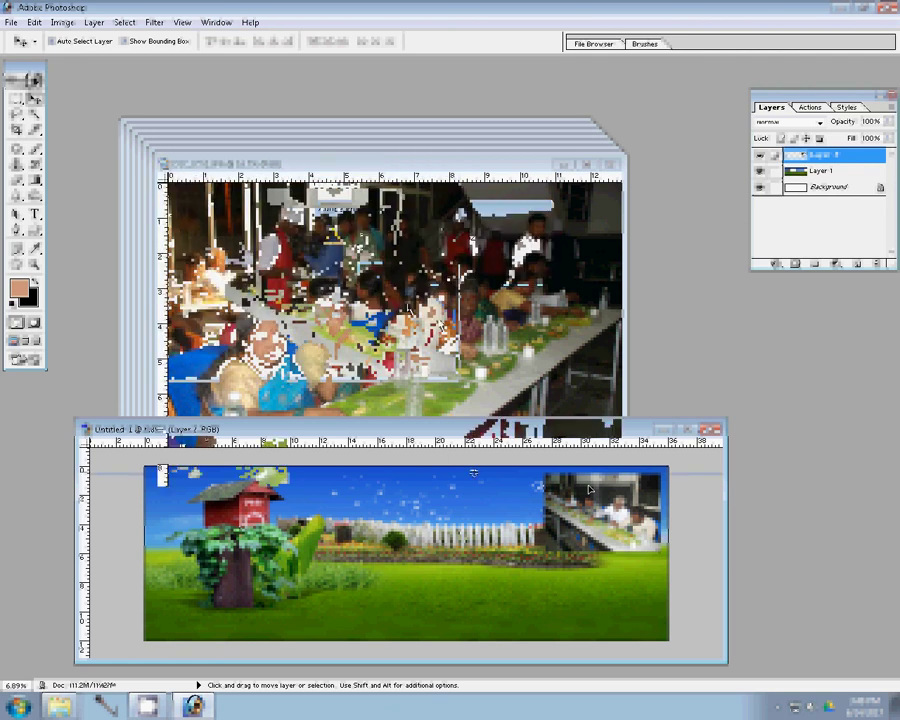
key(ctrl+alt+i)
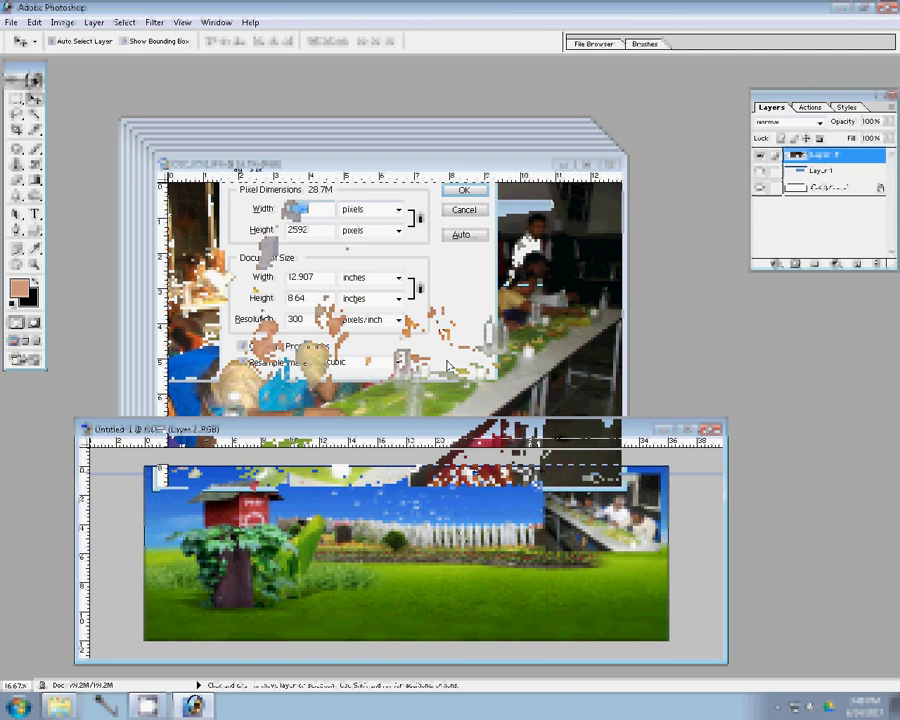
text(3940)
click(456, 197)
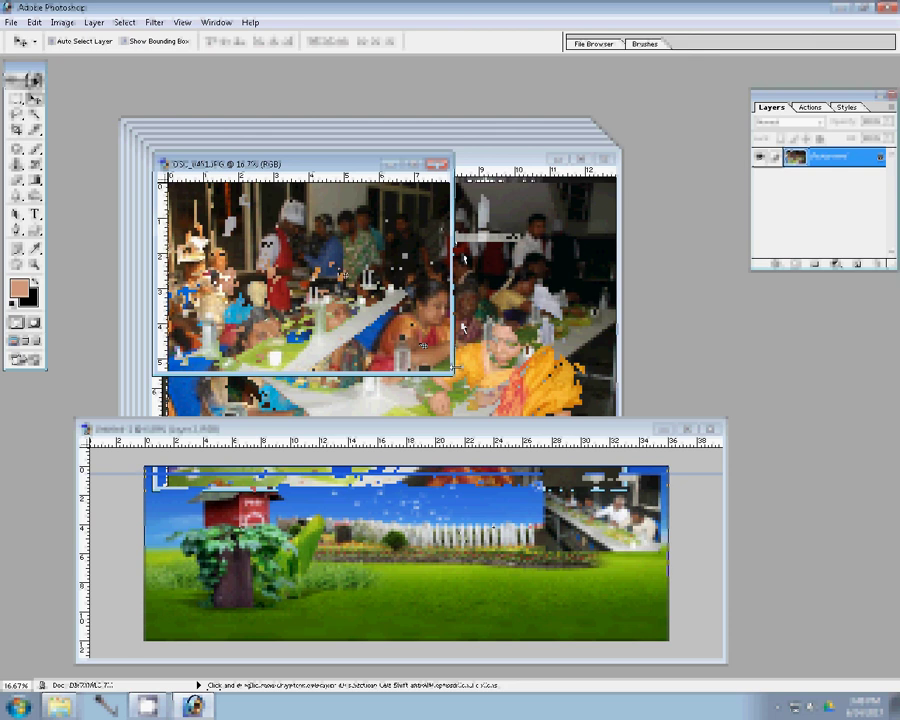
drag(463, 327, 518, 515)
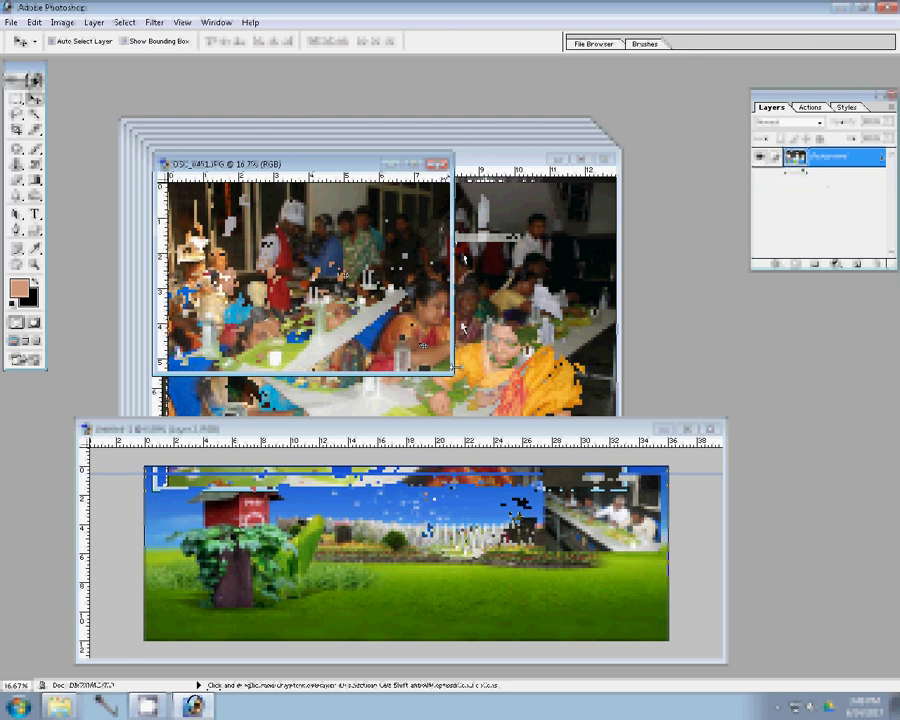
key(ctrl+w)
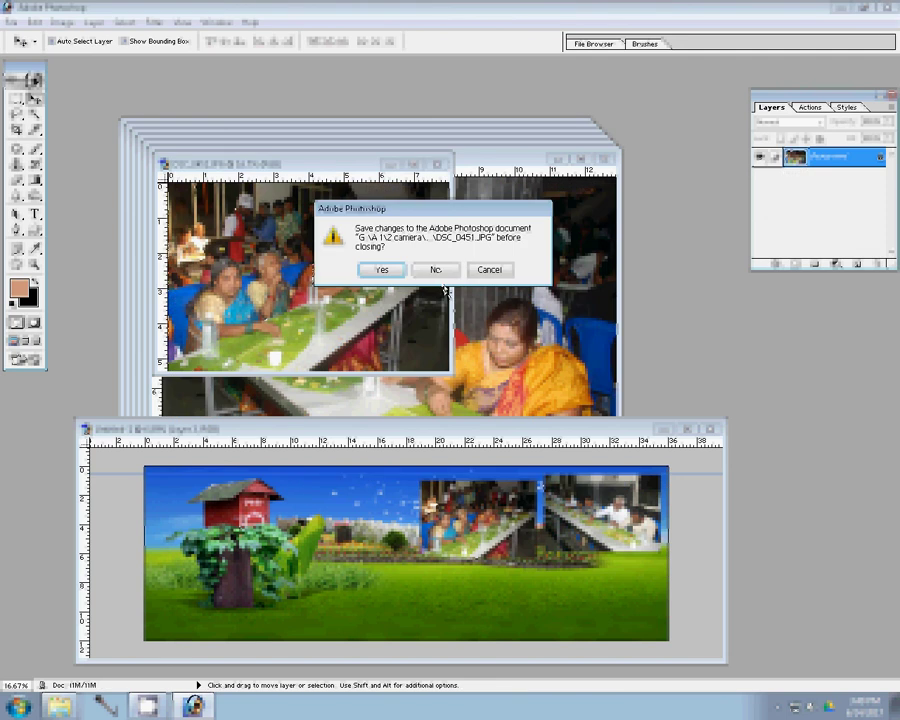
Resize DSC_0450 to 250, activate Layer 3 on the album page, and discard DSC_0450.
key(n)
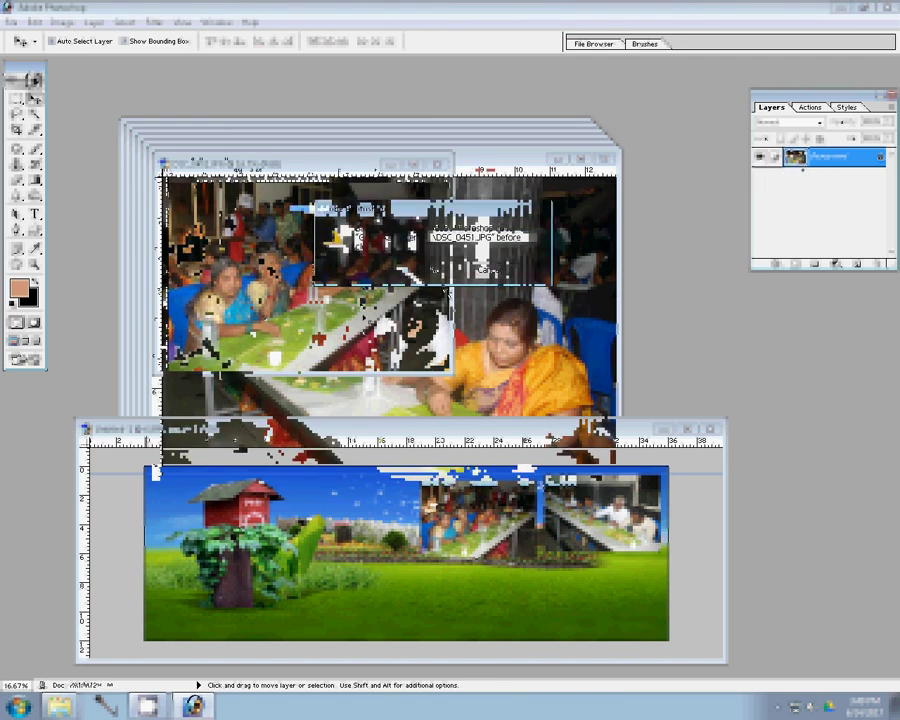
key(ctrl+alt+i)
text(250)
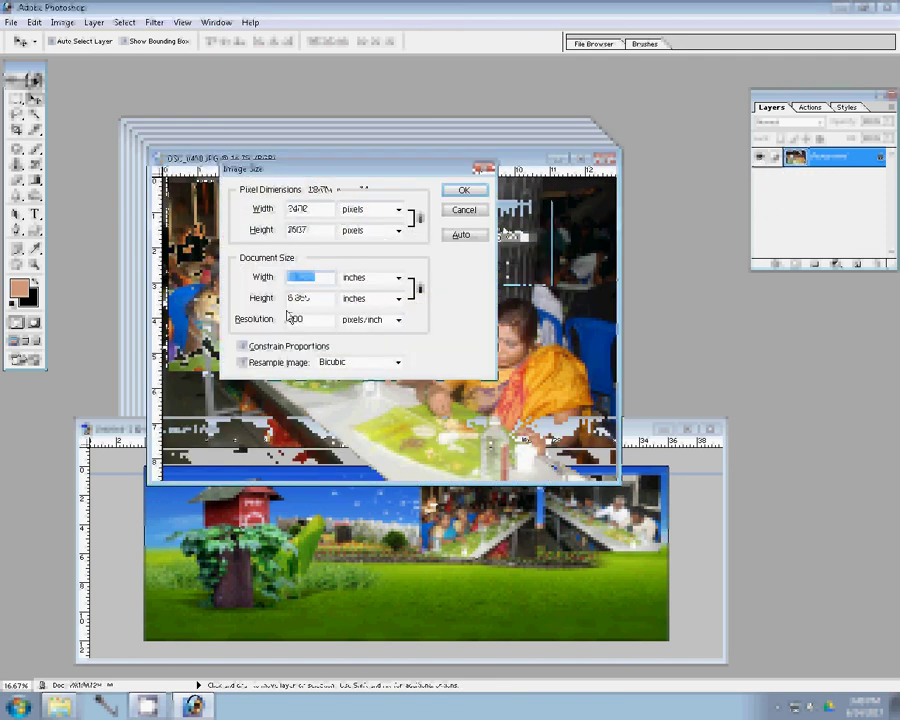
key(Return)
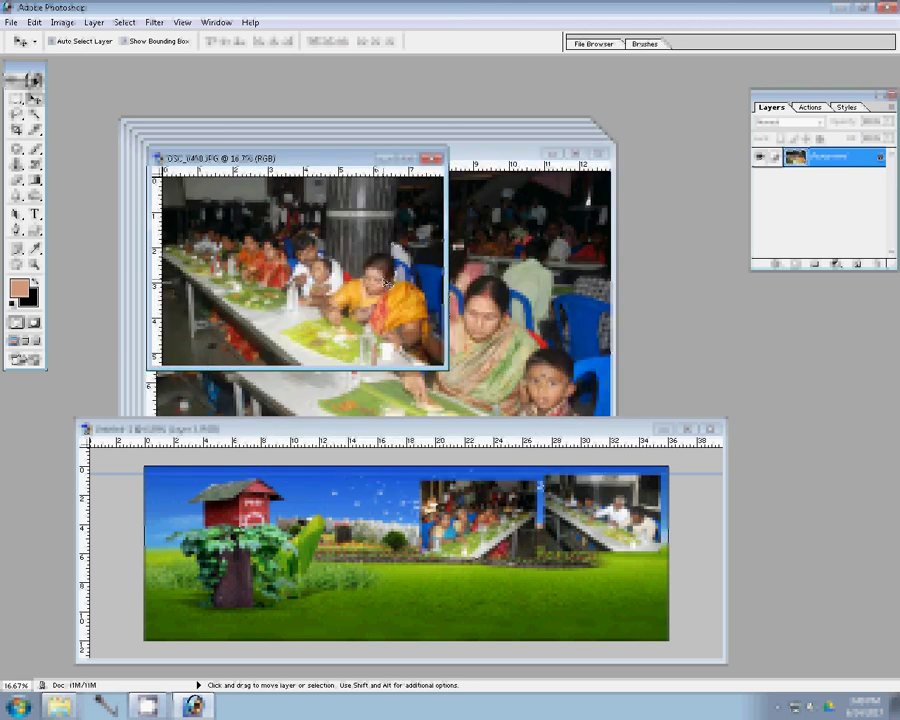
click(590, 588)
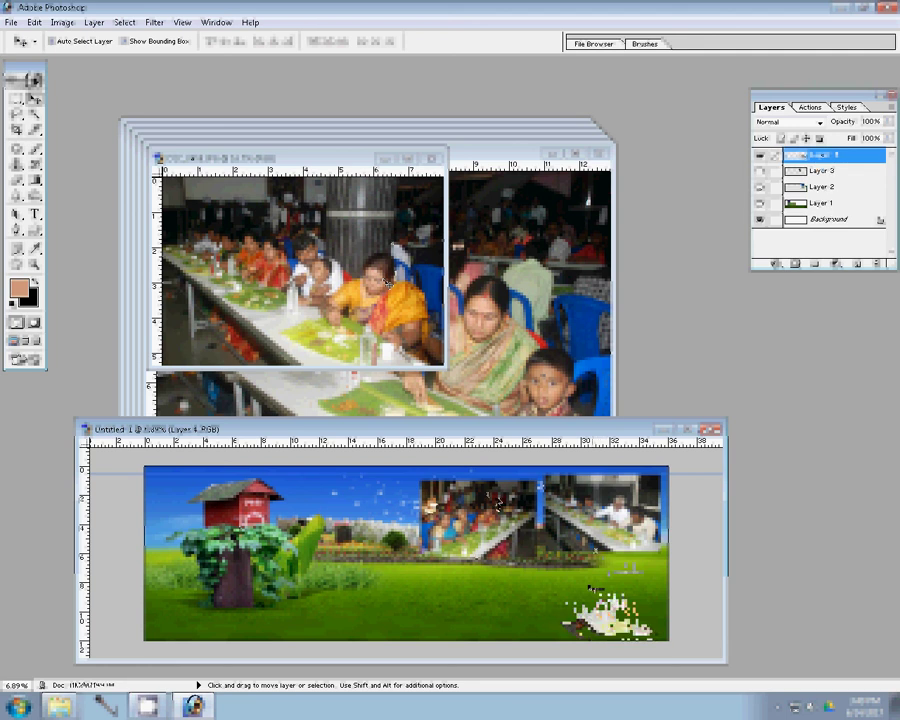
ctrl+click(499, 504)
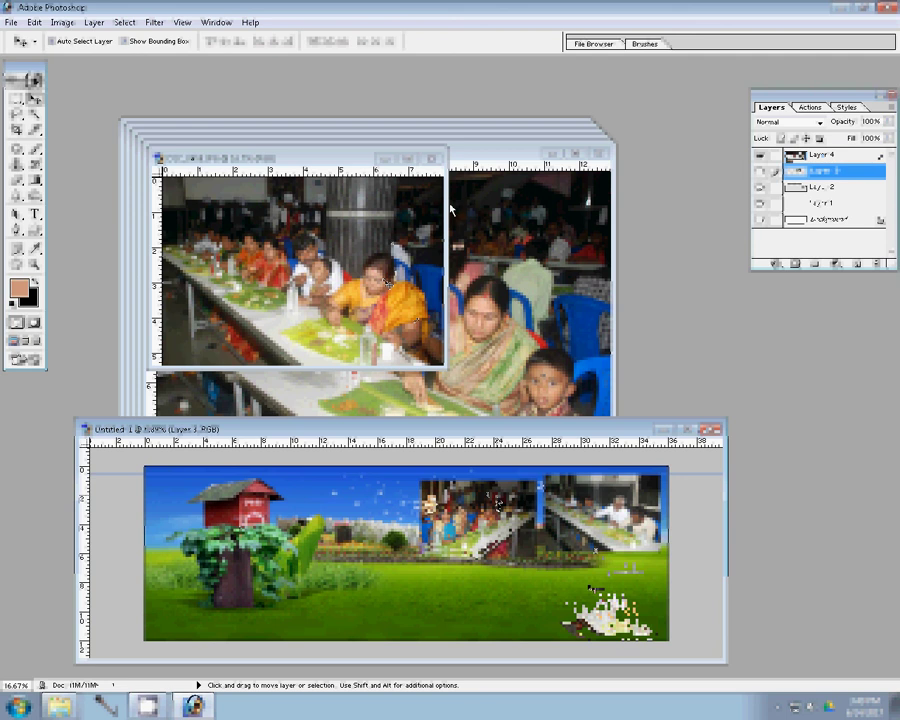
key(ctrl+w)
key(n)
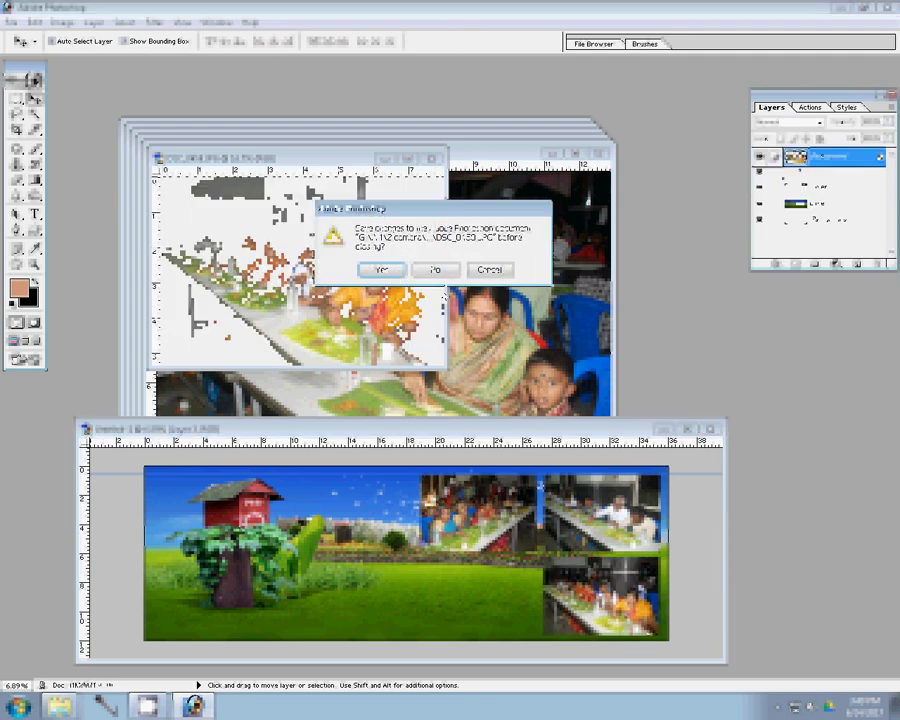
Resize DSC_0440 to 2400, place it in the grid's bottom row, and add a horizontal guide.
key(ctrl+alt+i)
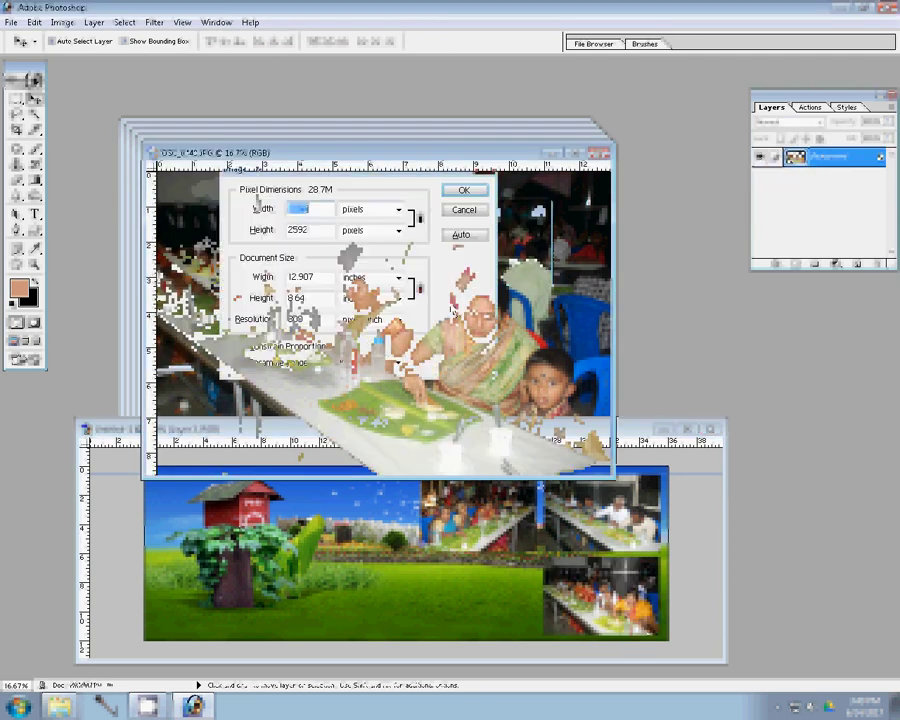
text(2400)
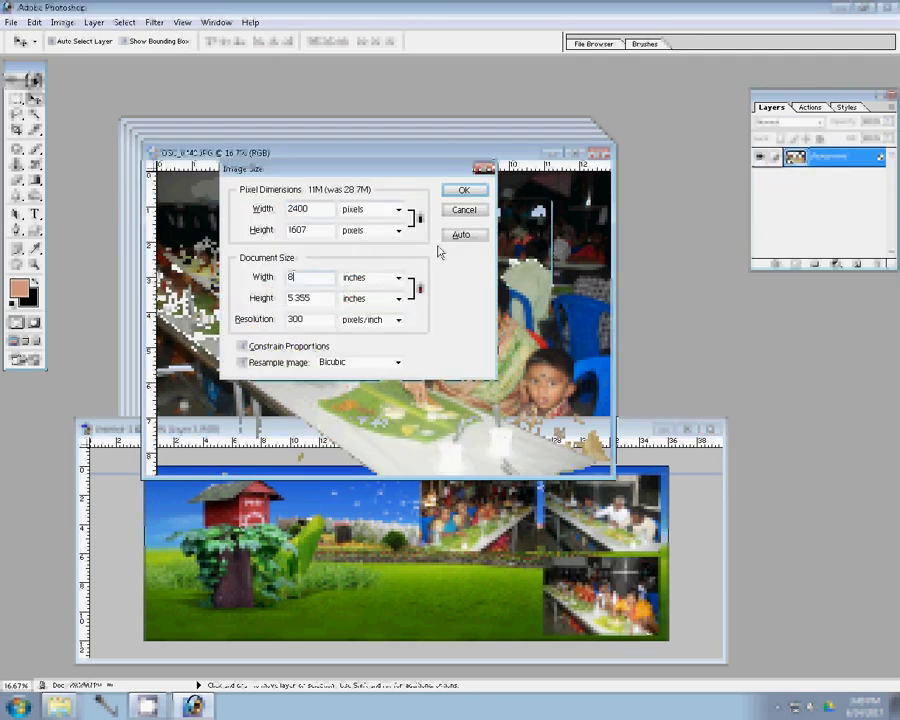
click(452, 191)
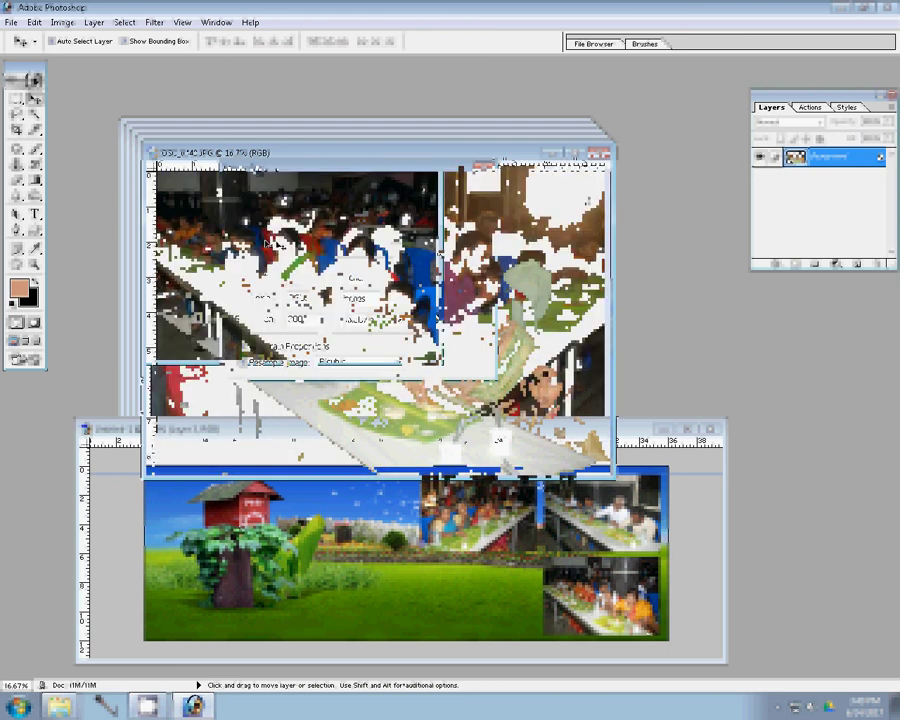
mouse_move(435, 314)
mouse_down()
mouse_move(480, 566)
mouse_move(503, 601)
mouse_up()
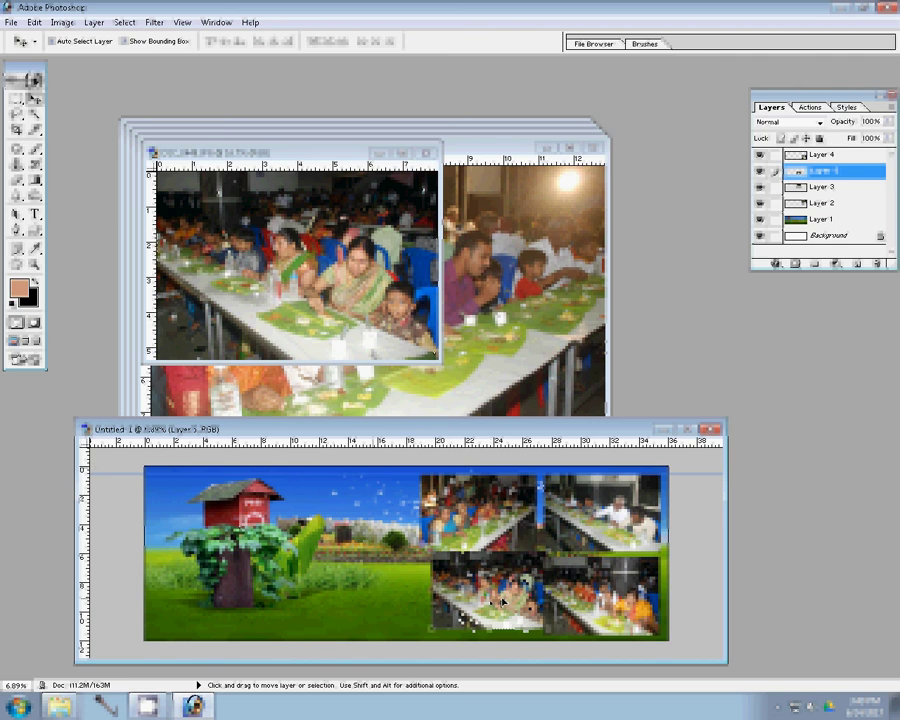
drag(376, 441, 376, 546)
key(ctrl+w)
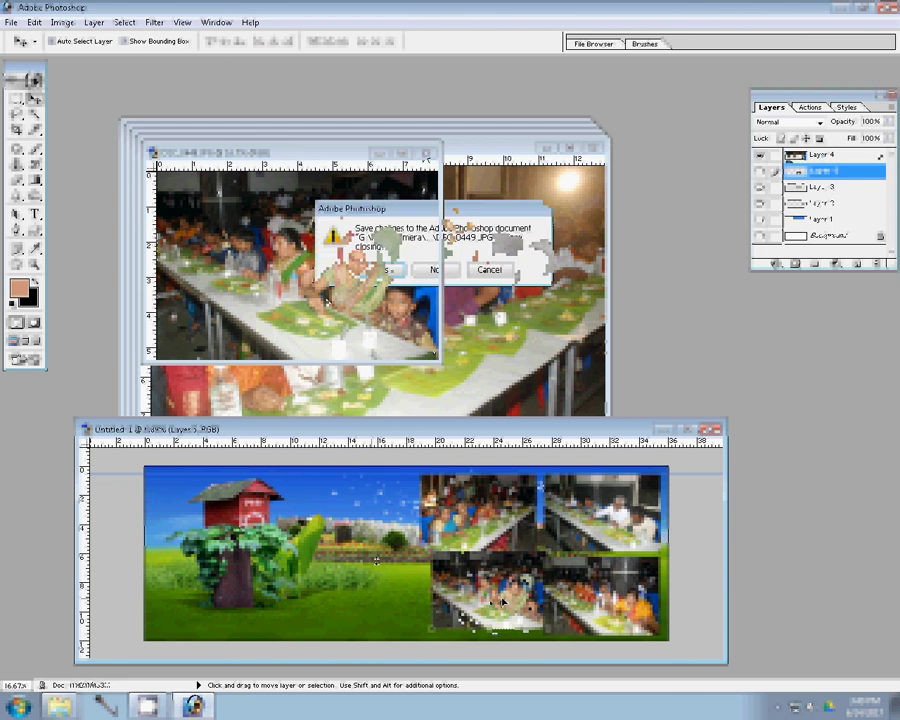
key(n)
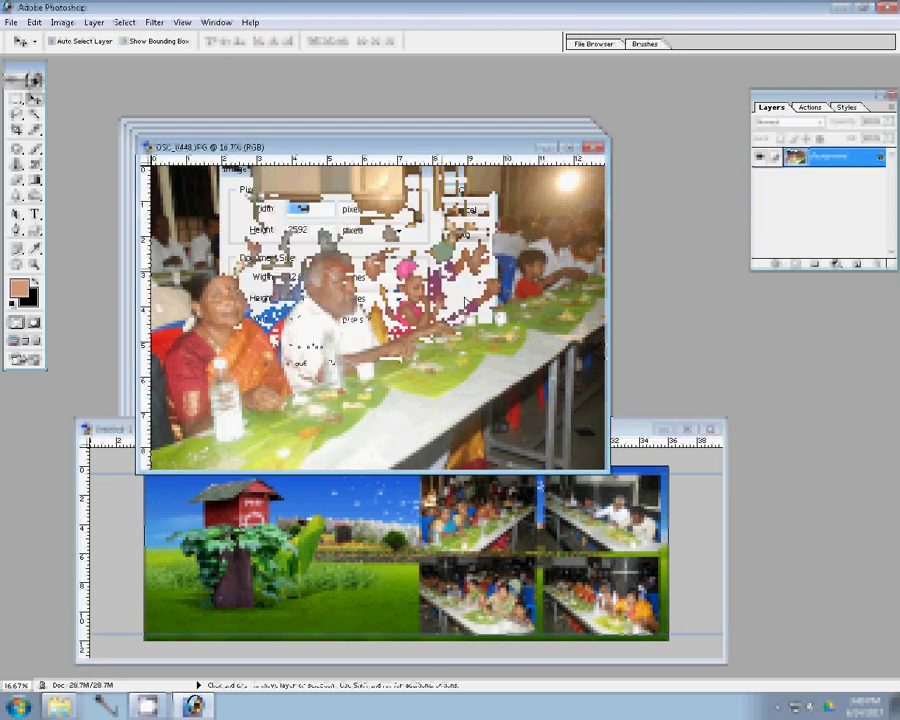
Resize DSC_0448 and drop it onto the album page over the house.
key(ctrl+alt+i)
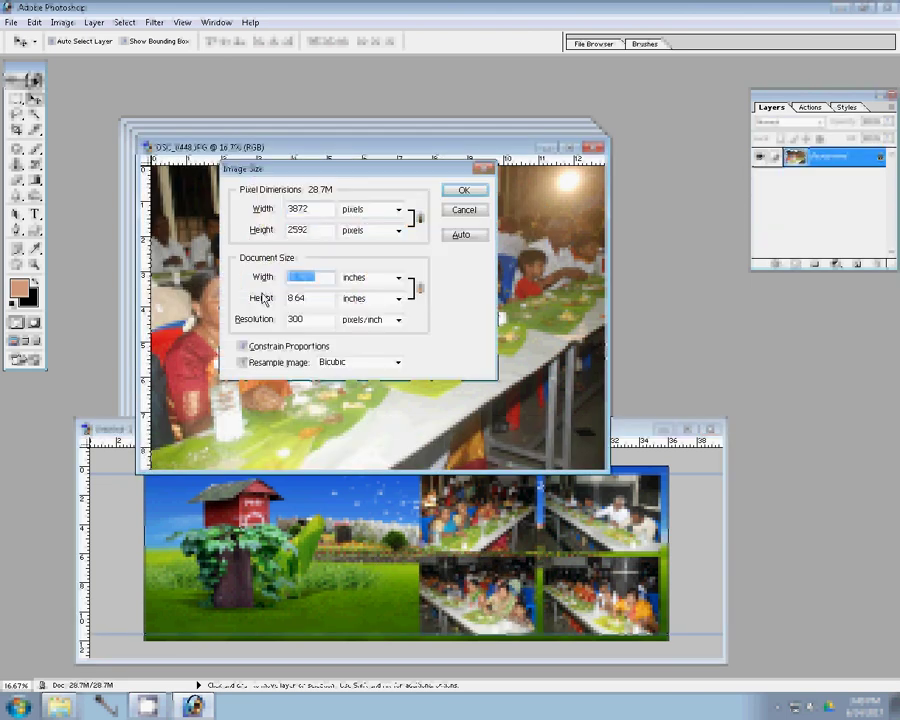
click(462, 192)
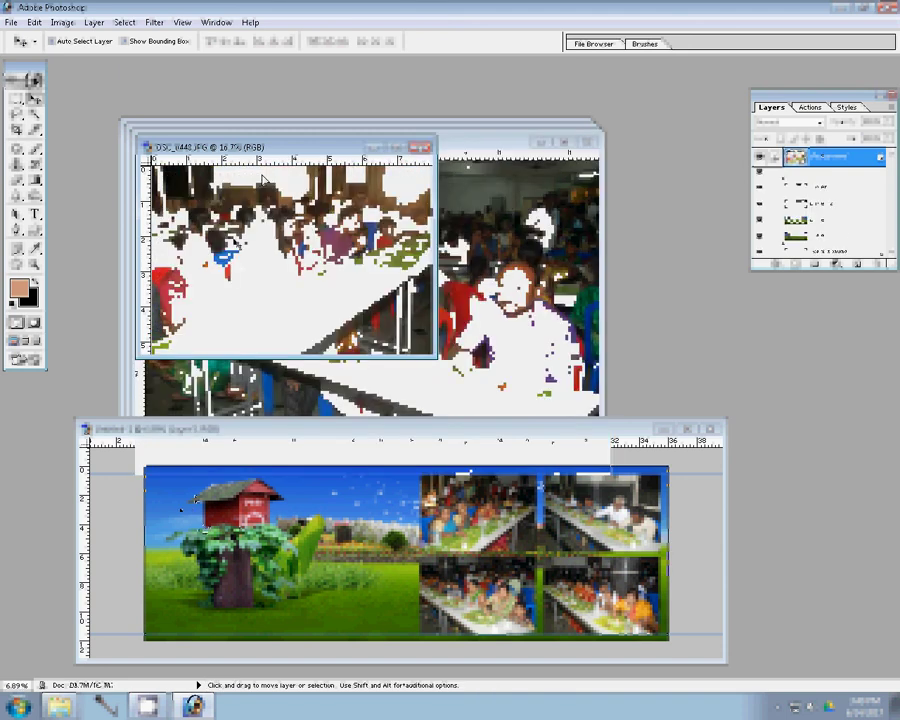
drag(195, 499, 180, 511)
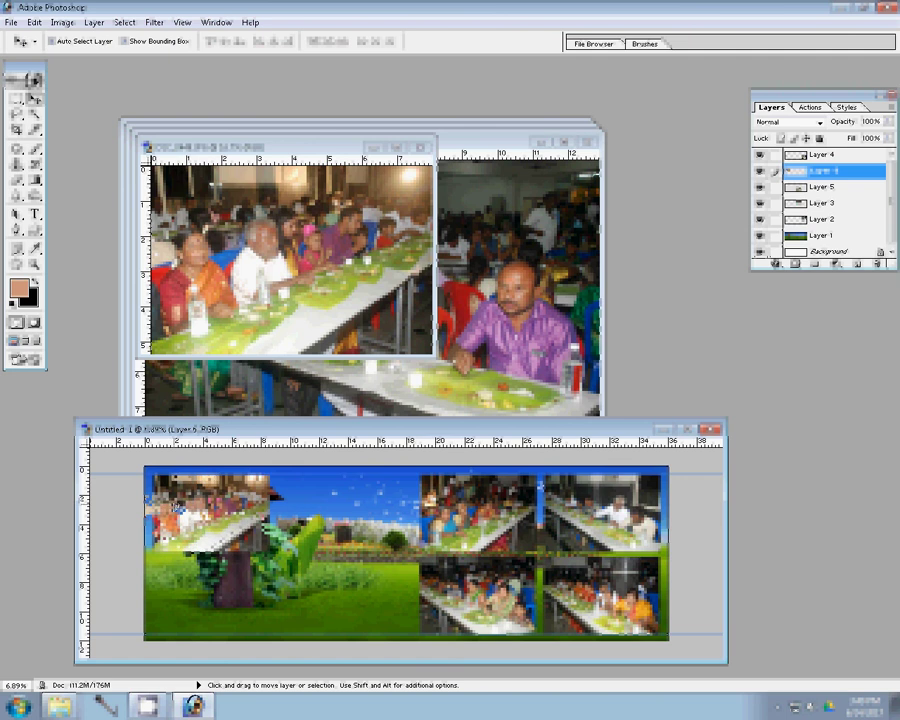
Nudge the new photo down-left and discard DSC_0440 without saving.
drag(172, 505, 170, 520)
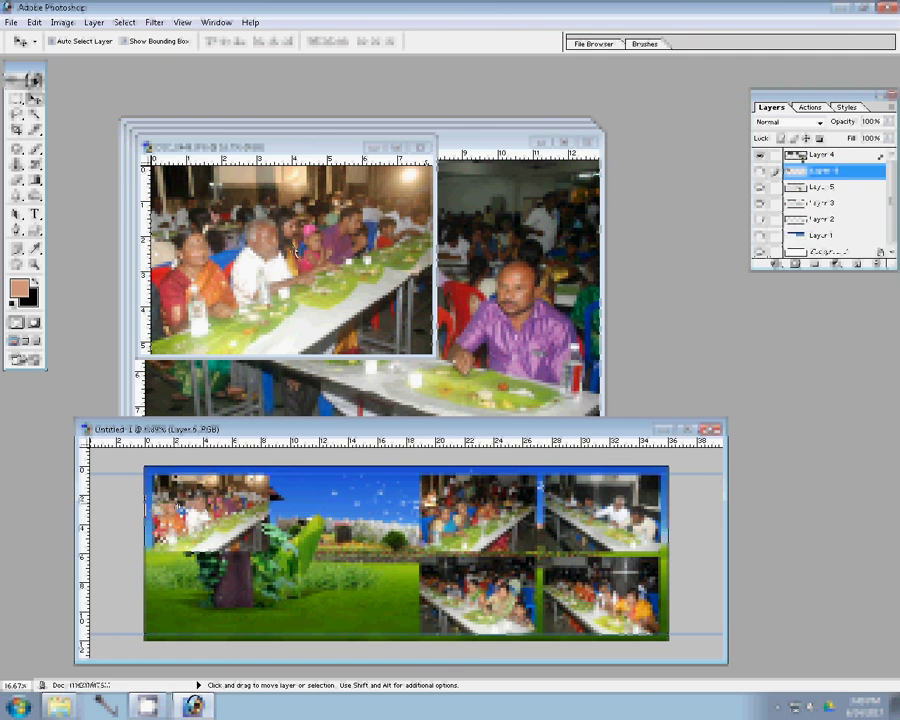
click(418, 148)
click(425, 151)
click(438, 267)
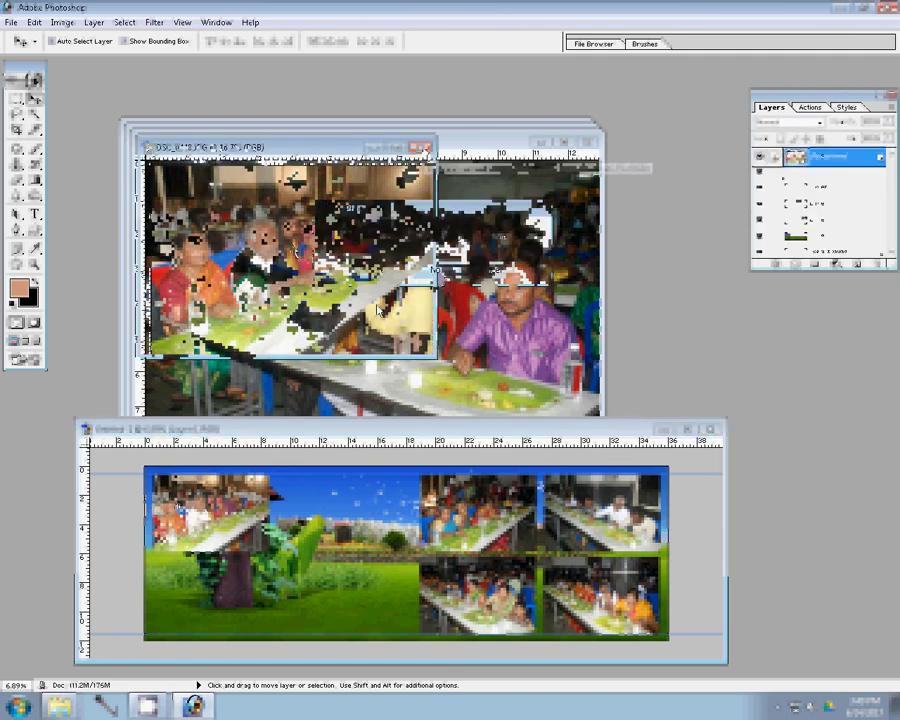
Resize DSC_0447, place it on the album page, and discard the used photos unsaved.
key(ctrl+alt+i)
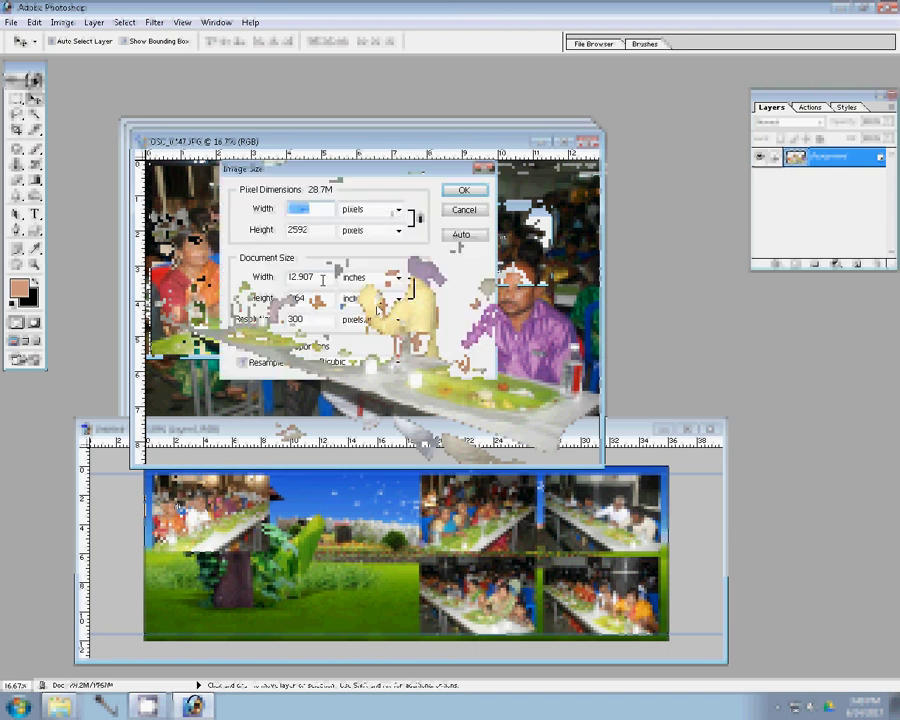
click(463, 190)
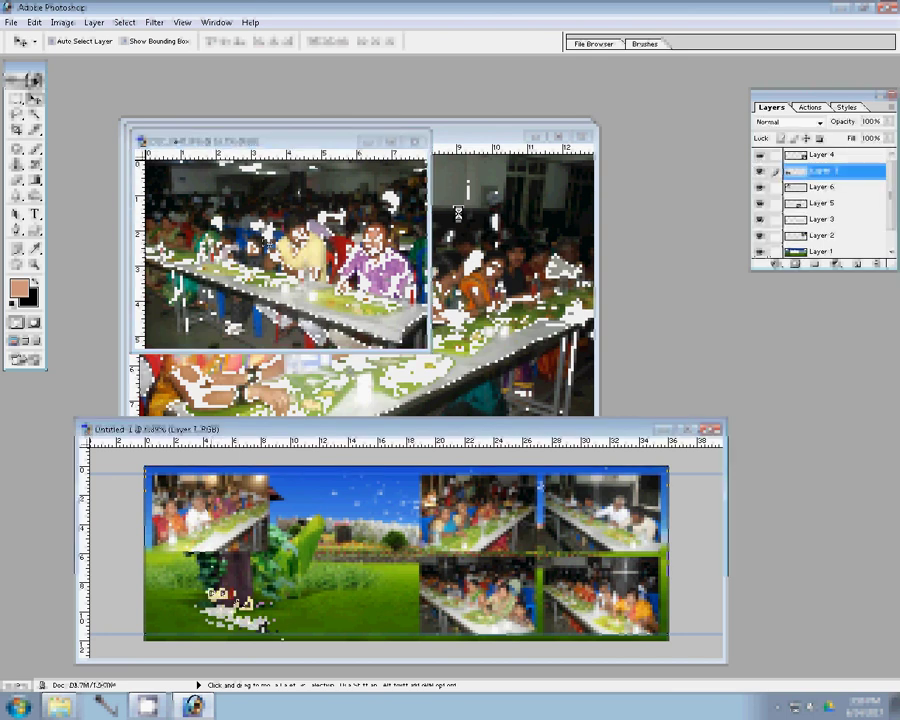
key(ctrl+w)
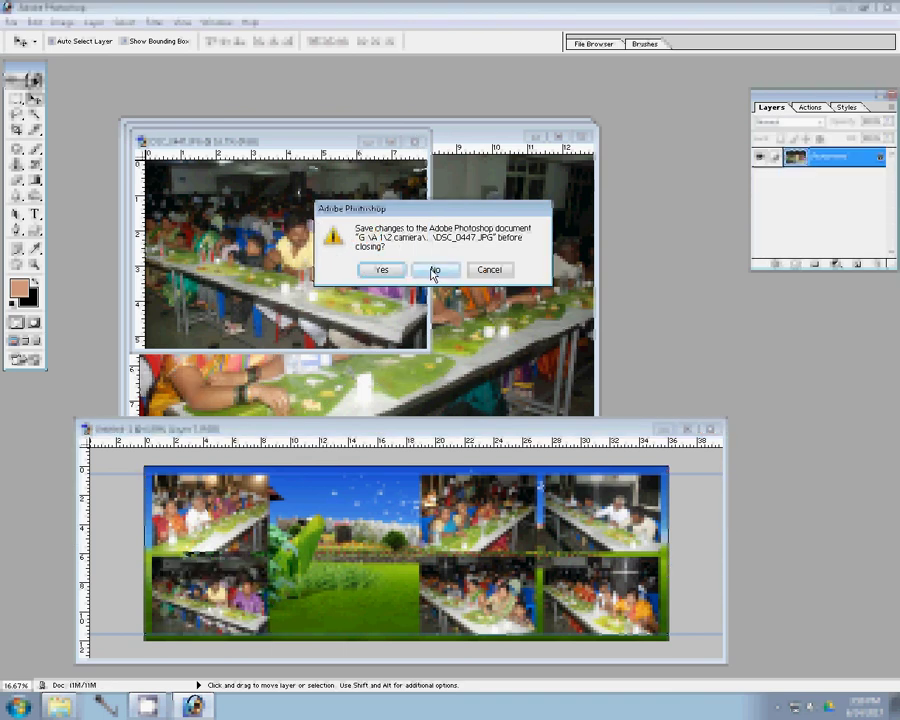
click(434, 267)
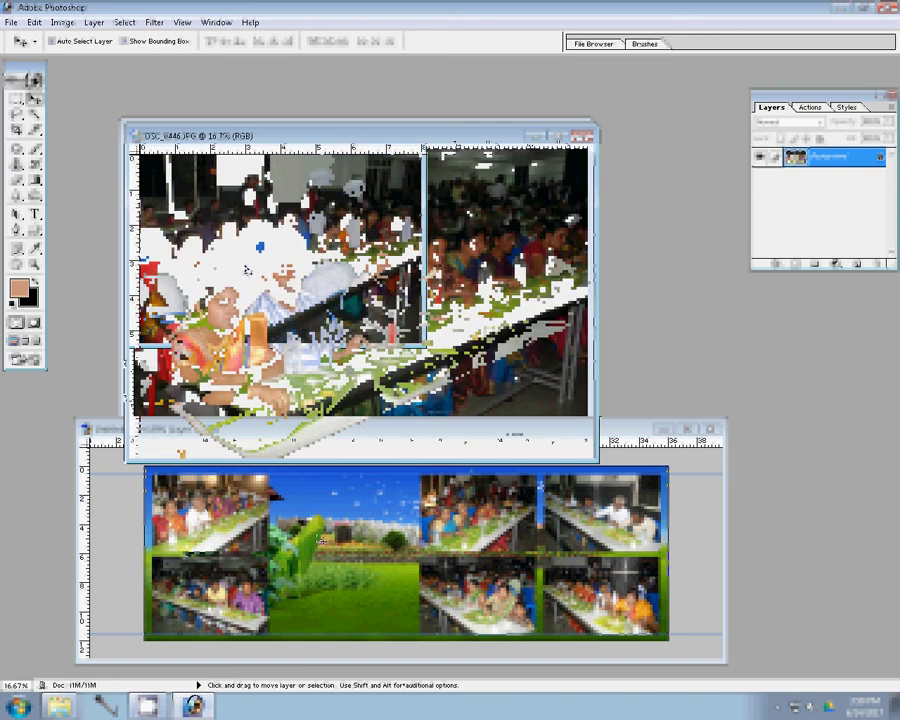
drag(468, 203, 318, 540)
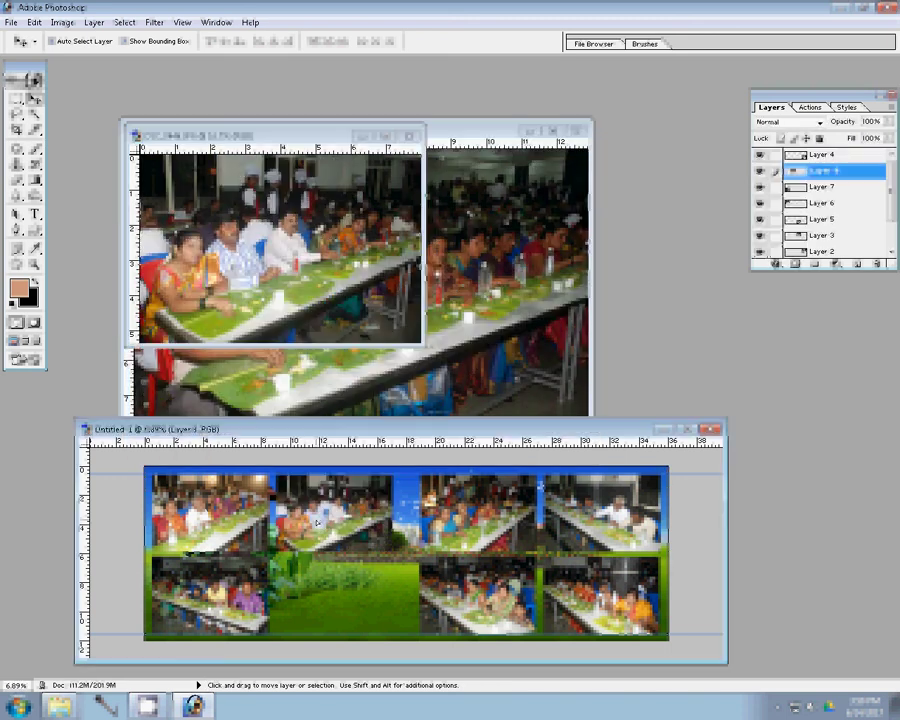
click(578, 130)
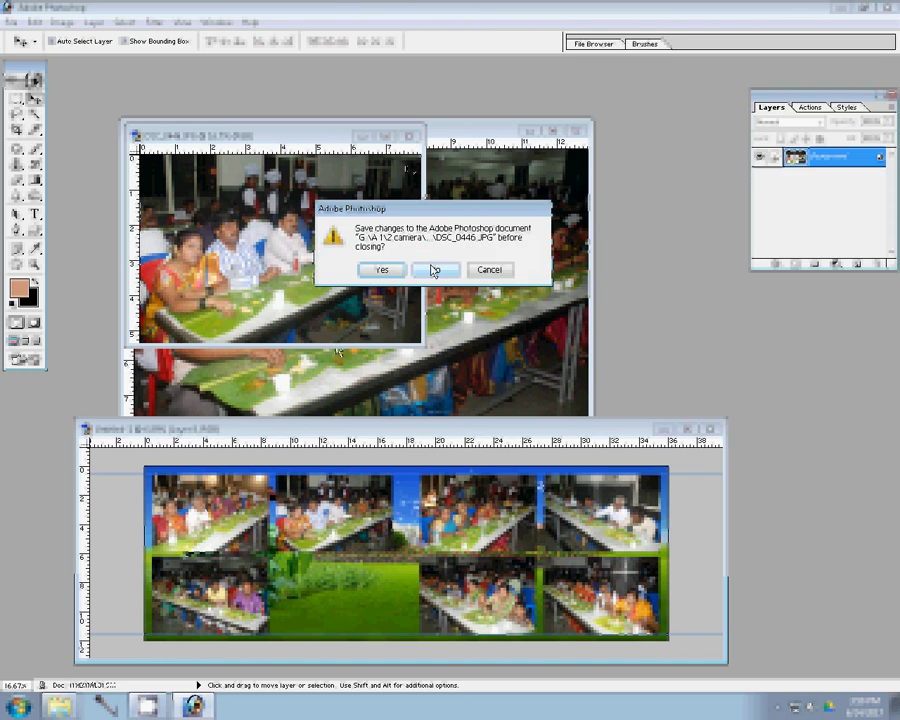
click(433, 270)
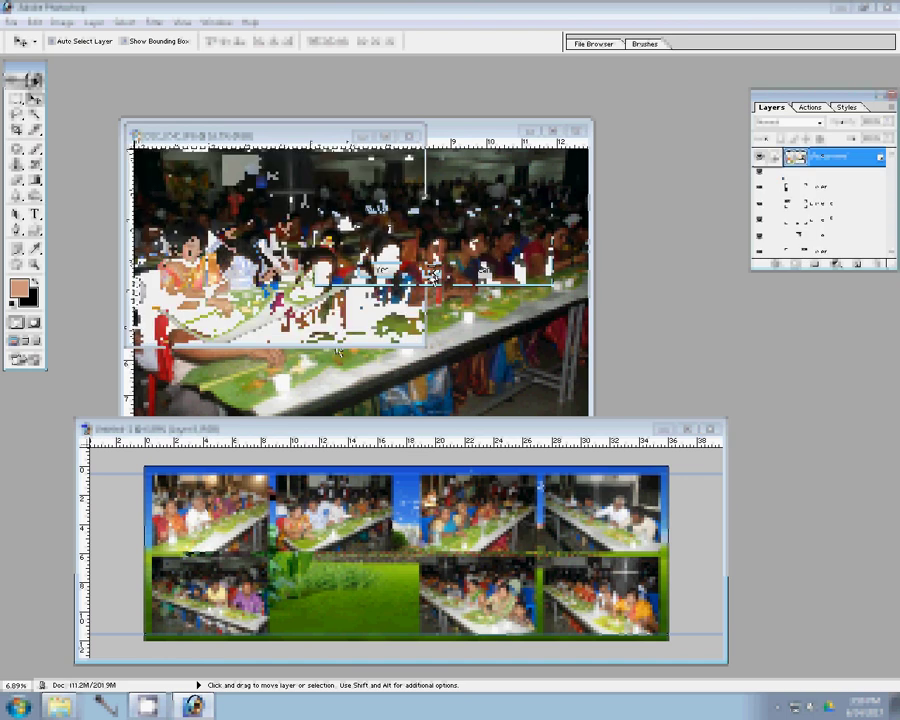
Resize the last photo to 8 inches wide and paste it into the album page.
key(ctrl+alt+i)
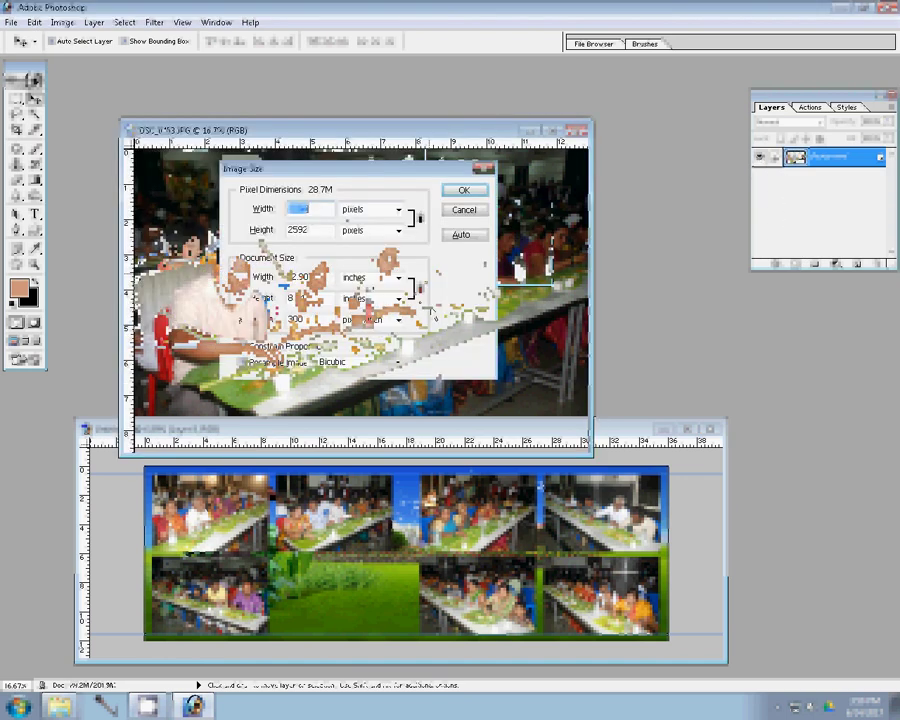
text(8)
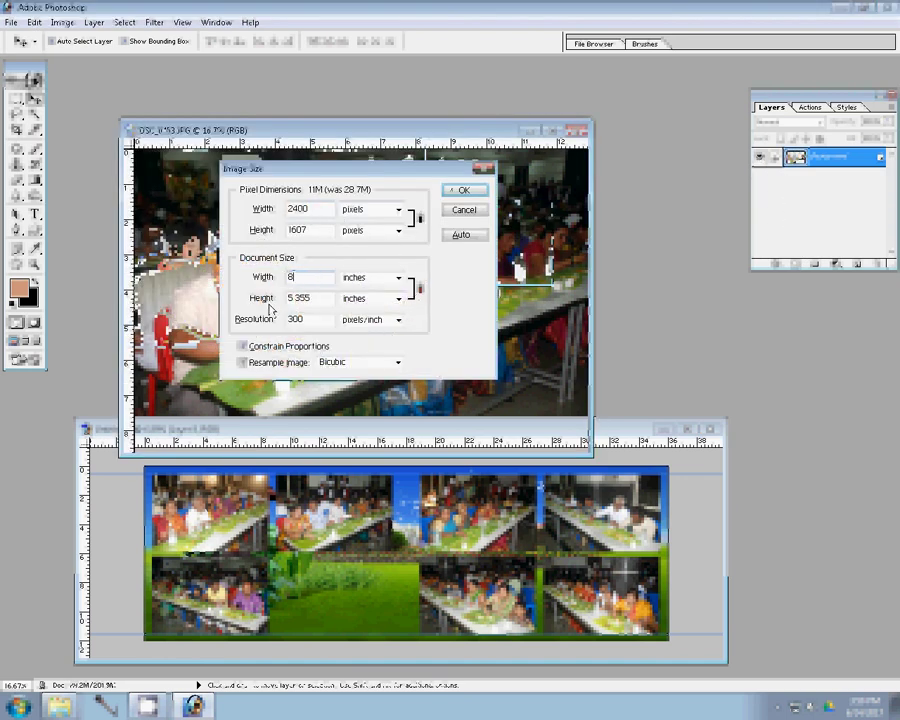
key(Return)
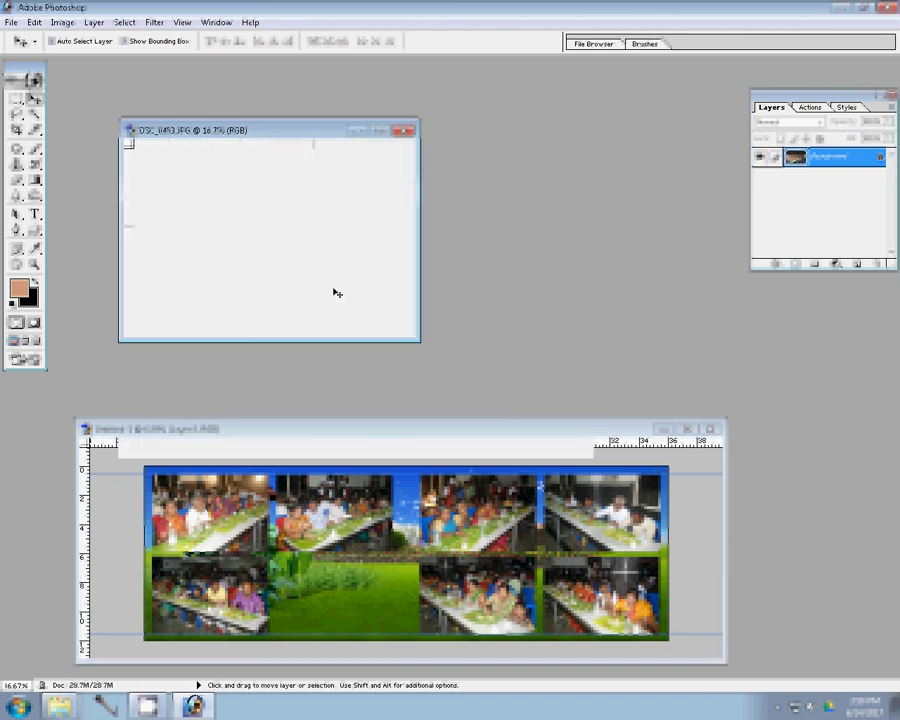
click(324, 616)
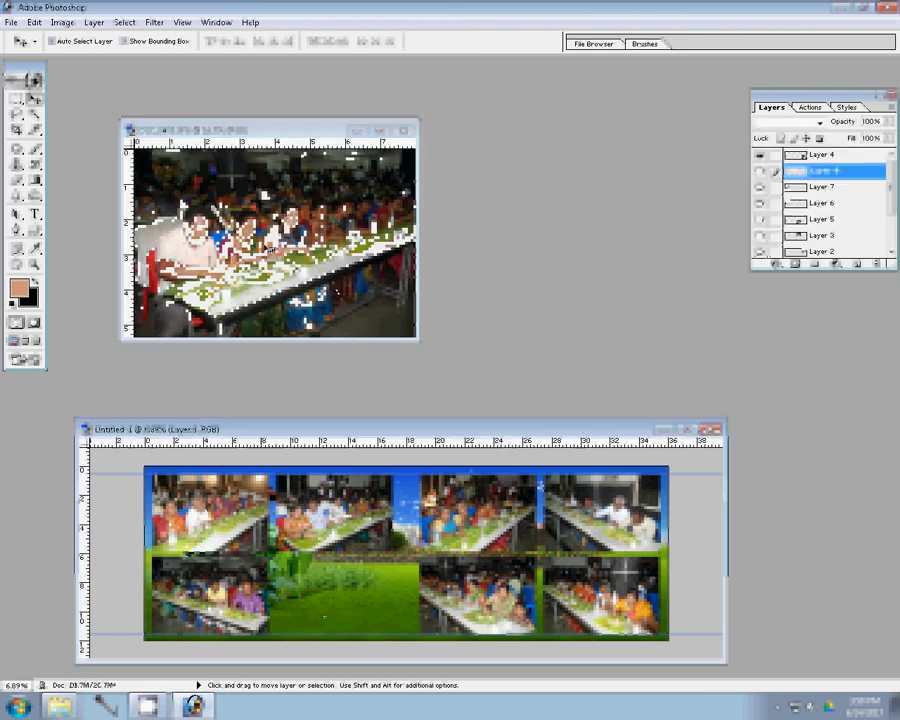
key(ctrl+v)
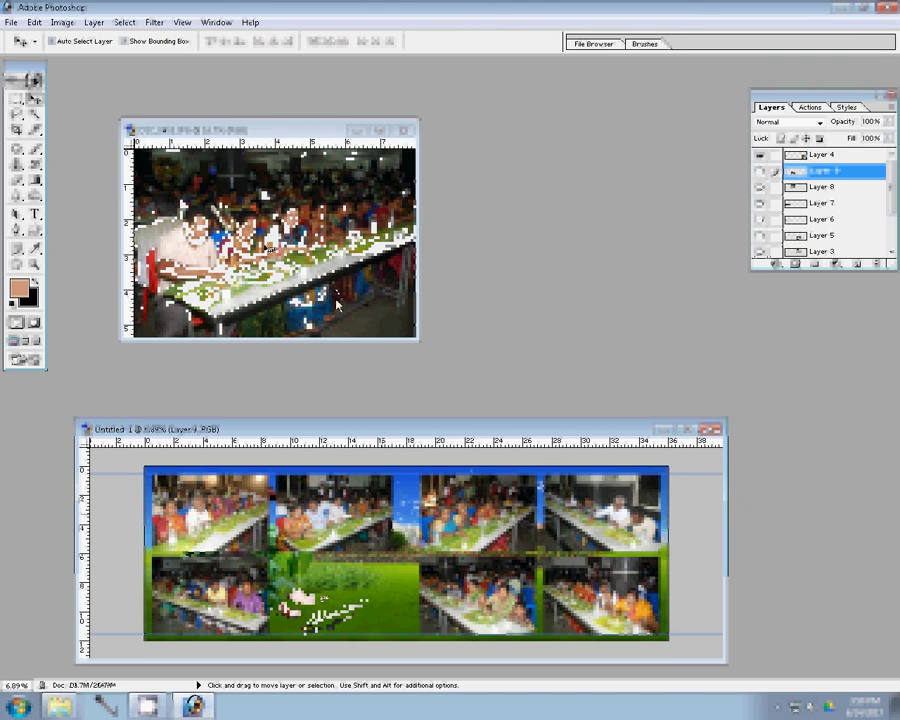
click(404, 131)
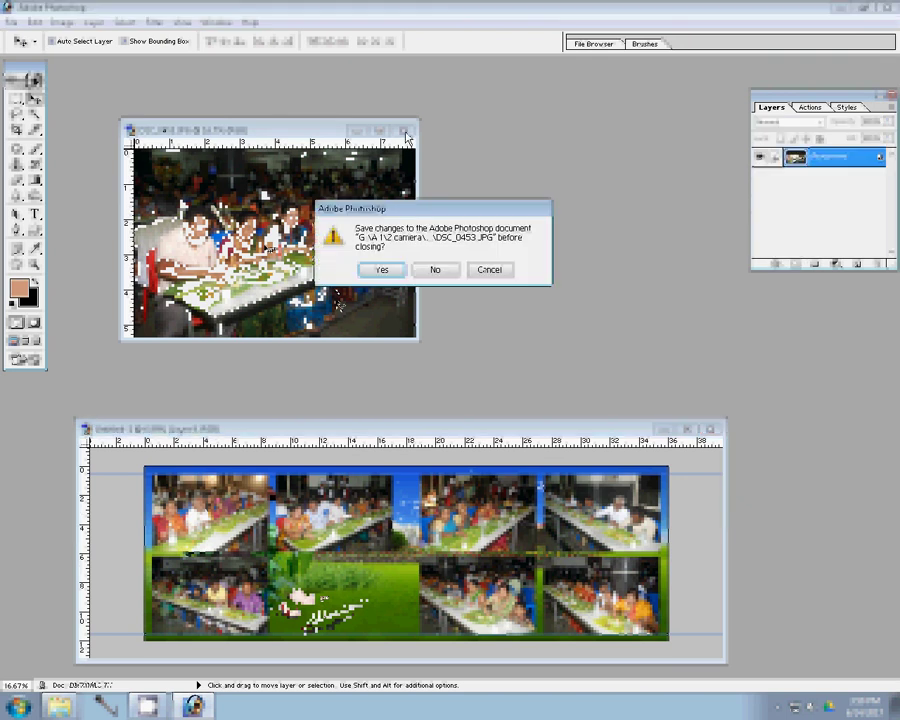
Hide Layer 1 and Background, then merge the visible photo layers into one.
key(n)
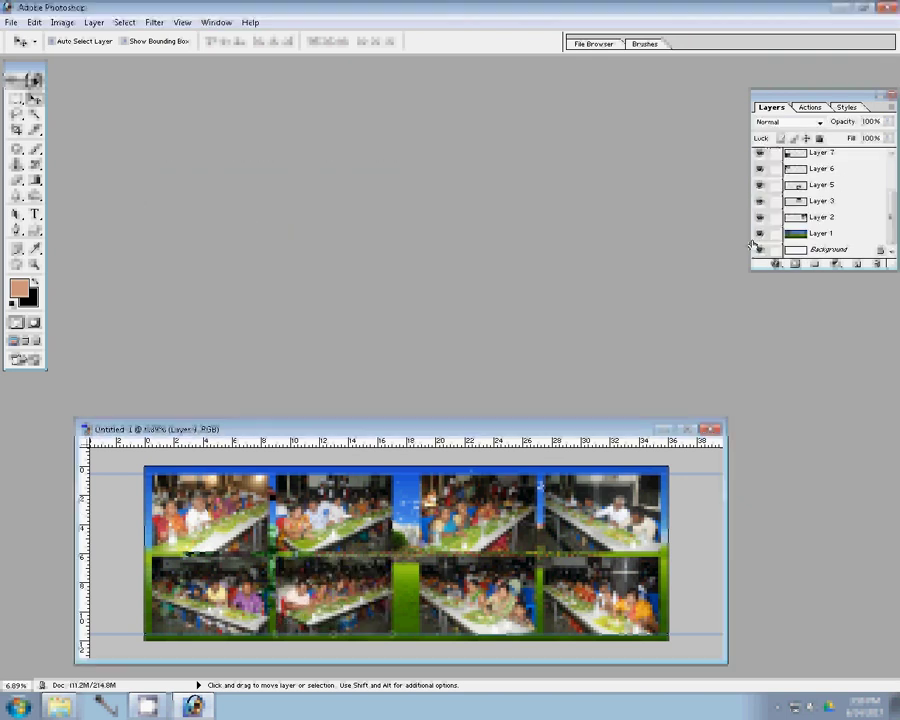
click(759, 233)
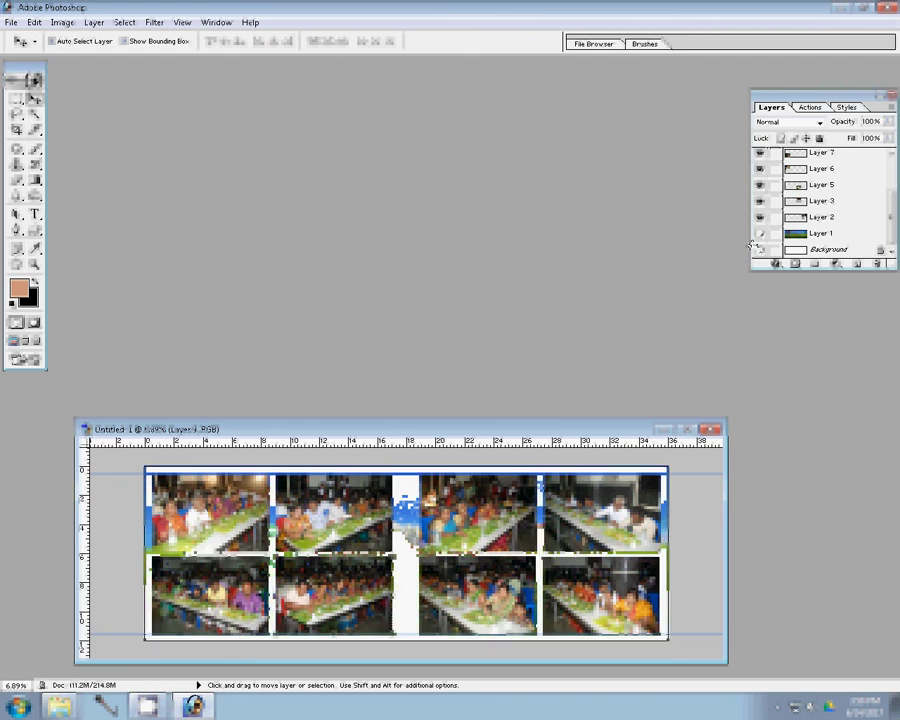
click(411, 571)
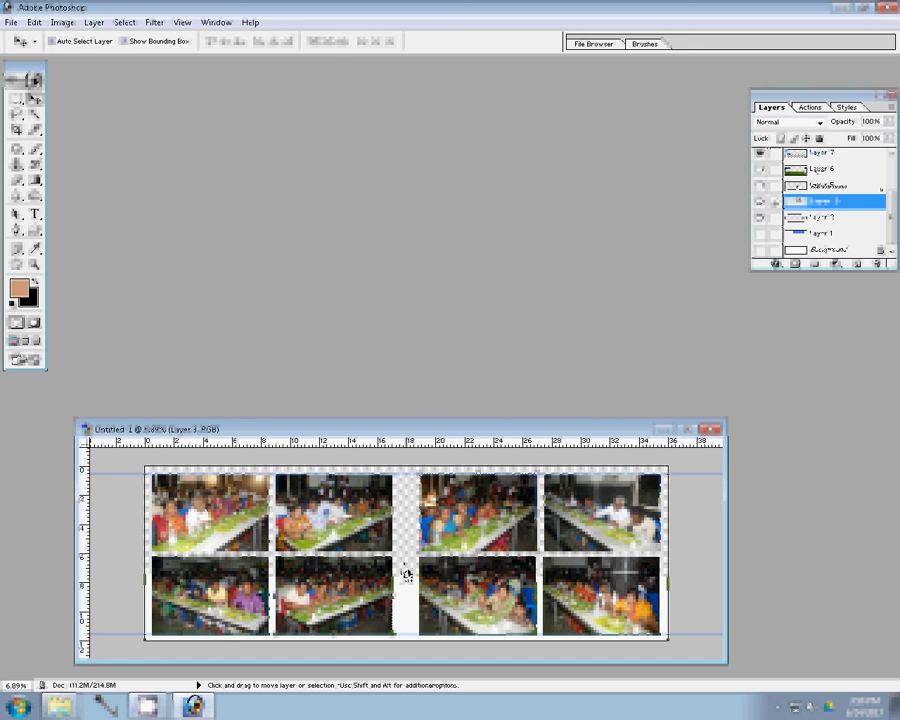
key(ctrl+shift+e)
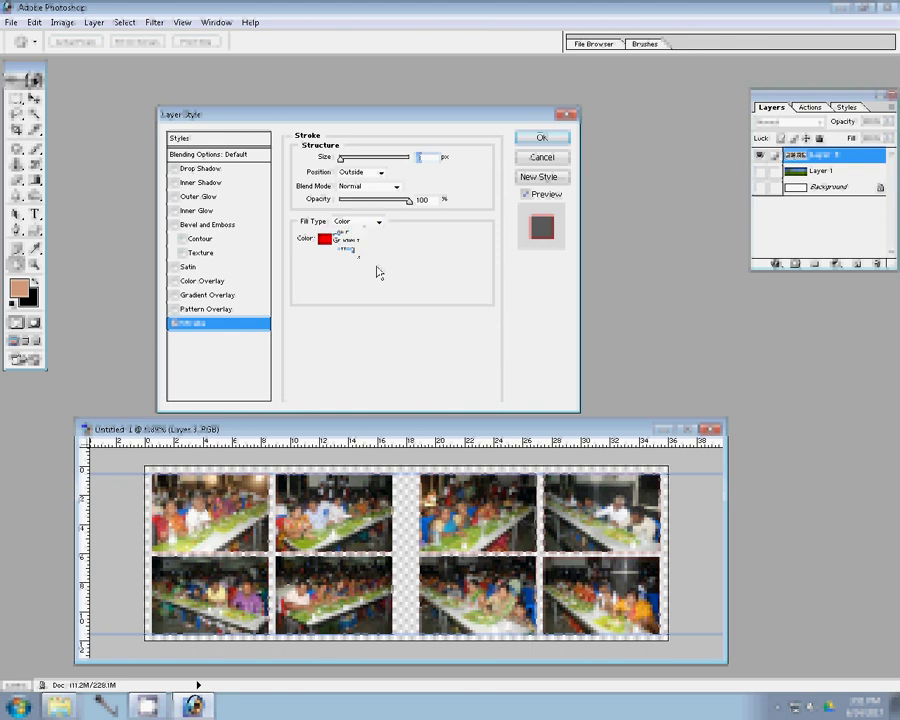
Add a pattern-filled stroke to the merged photos, re-show both hidden layers, and deselect.
click(374, 257)
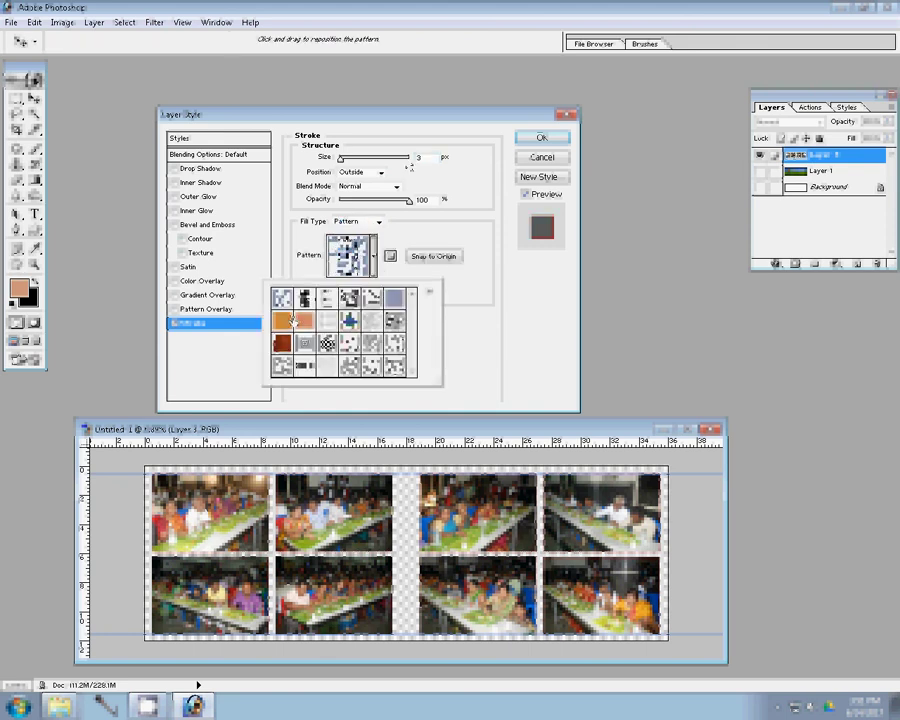
click(418, 196)
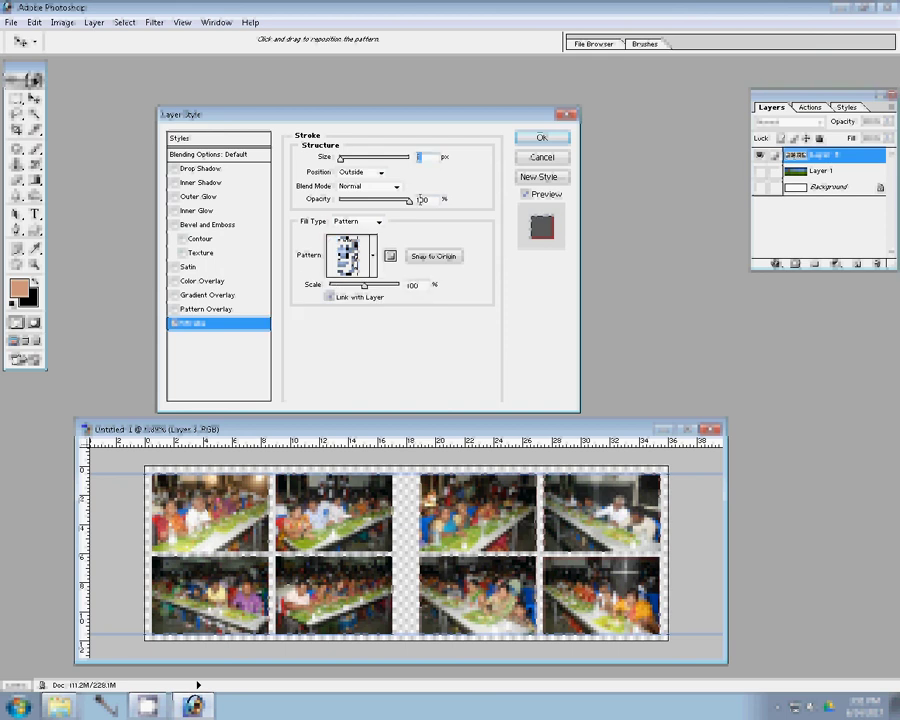
click(542, 138)
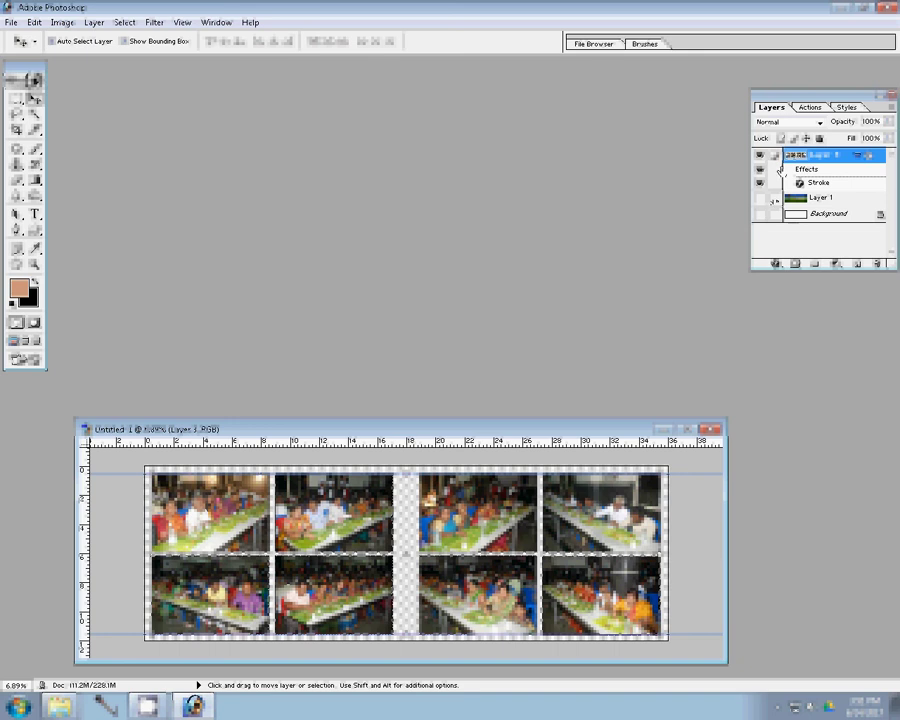
click(760, 197)
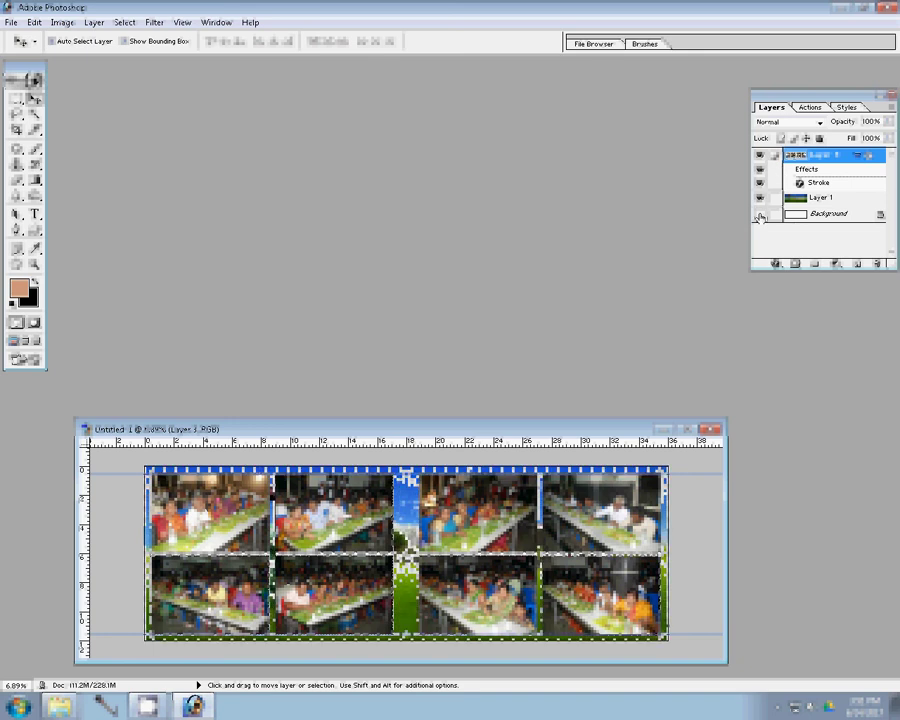
click(760, 215)
key(ctrl+d)
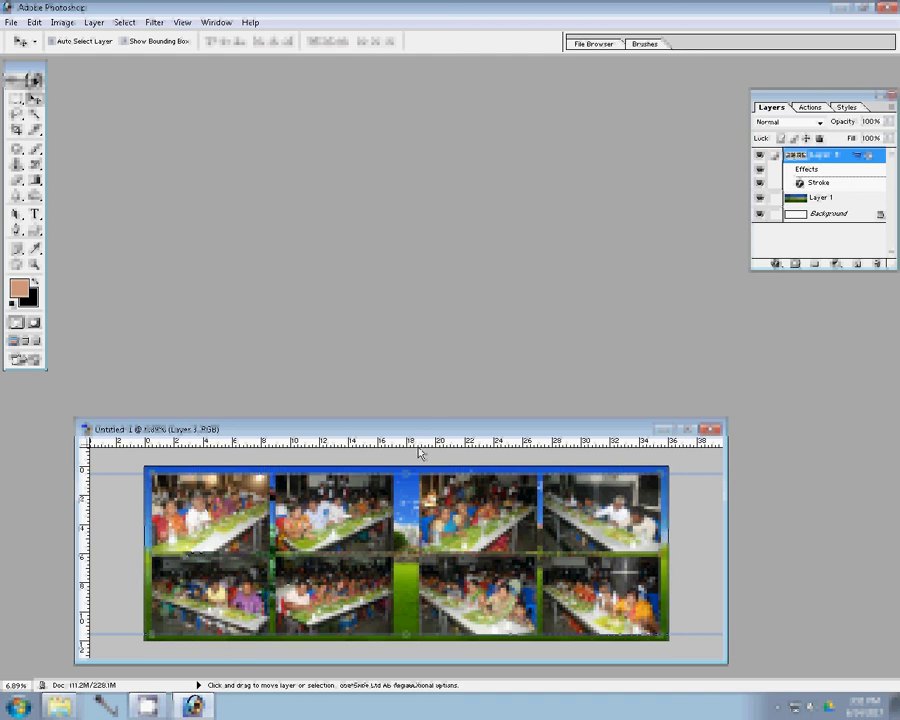
Save the album page as 76 and close it.
key(ctrl+s)
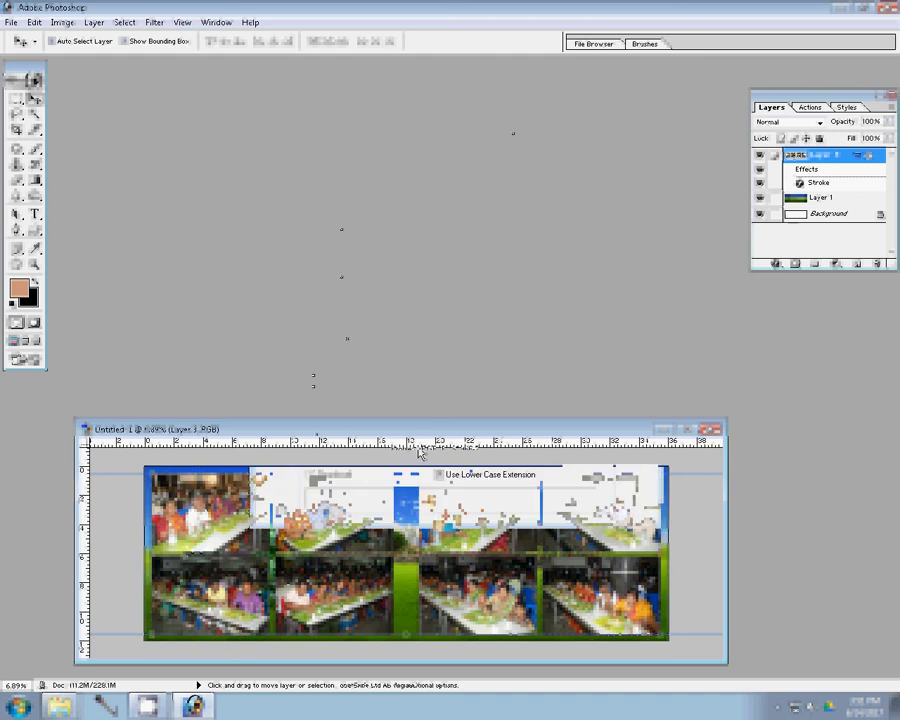
text(7)
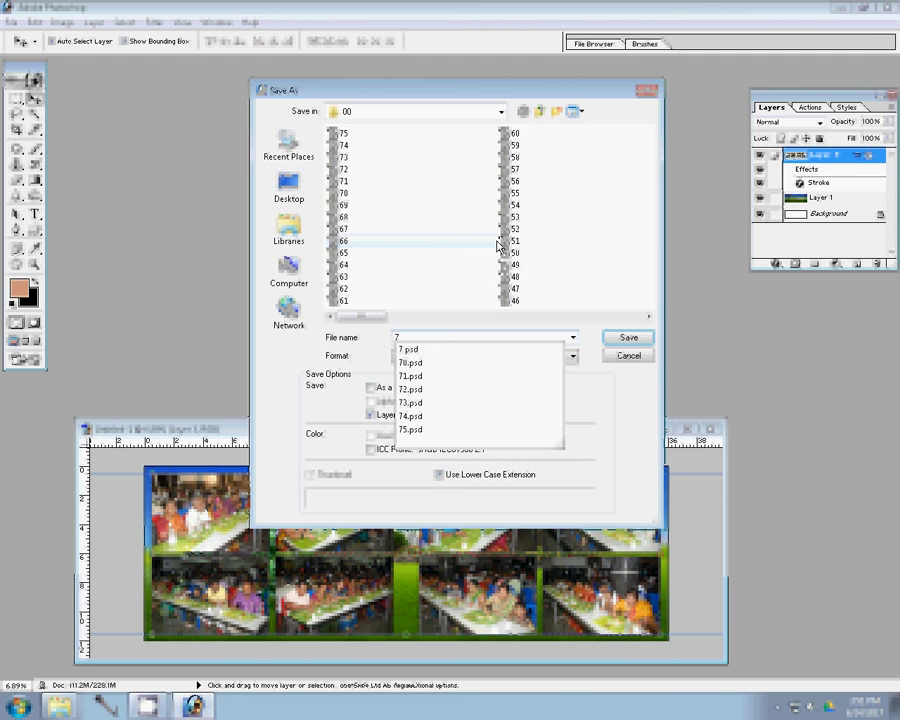
text(6)
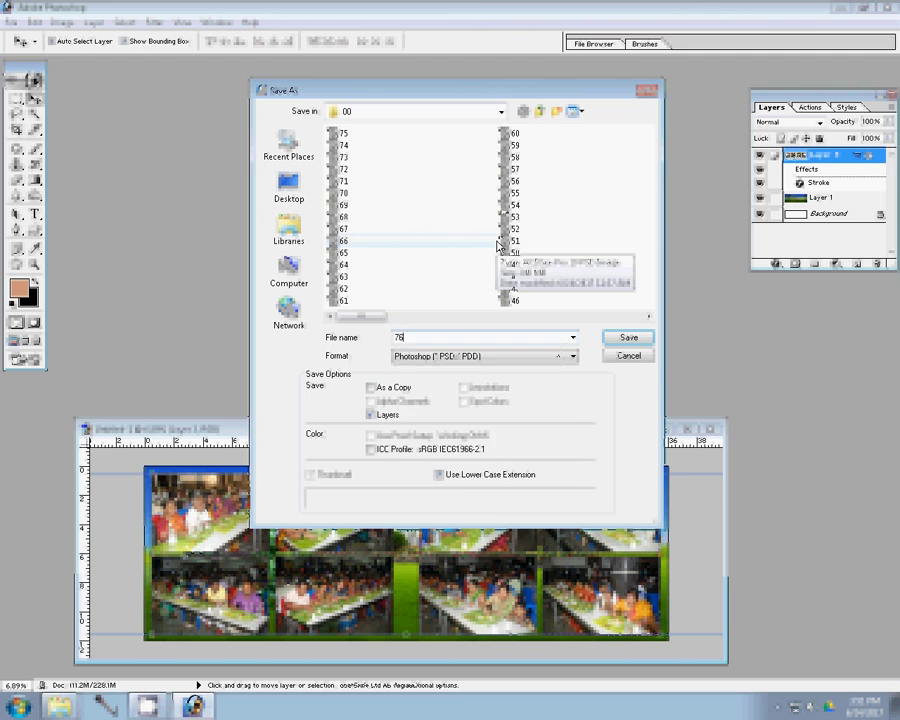
click(603, 334)
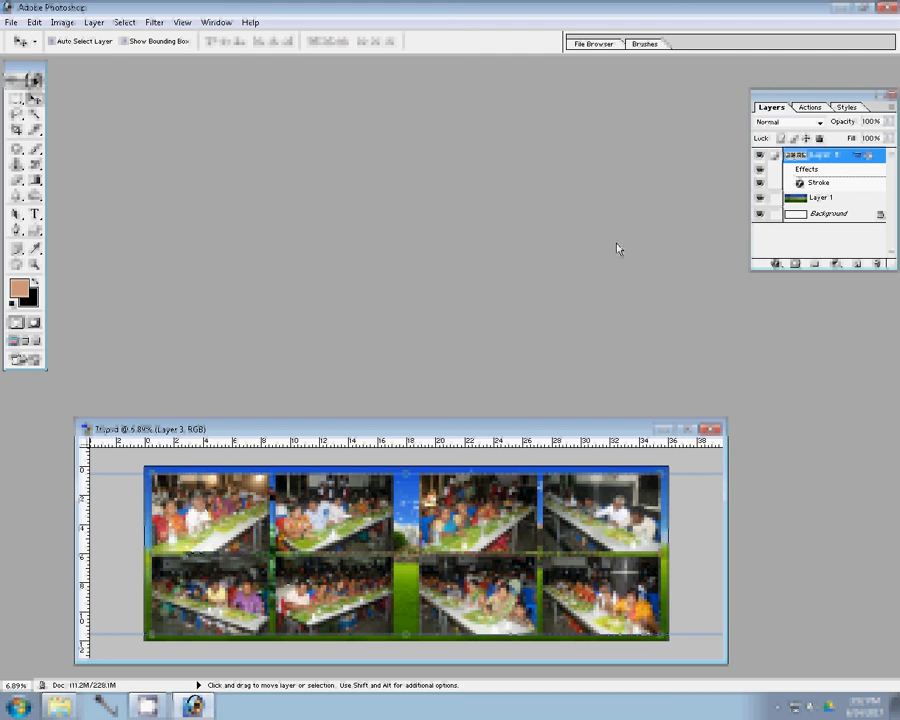
click(712, 431)
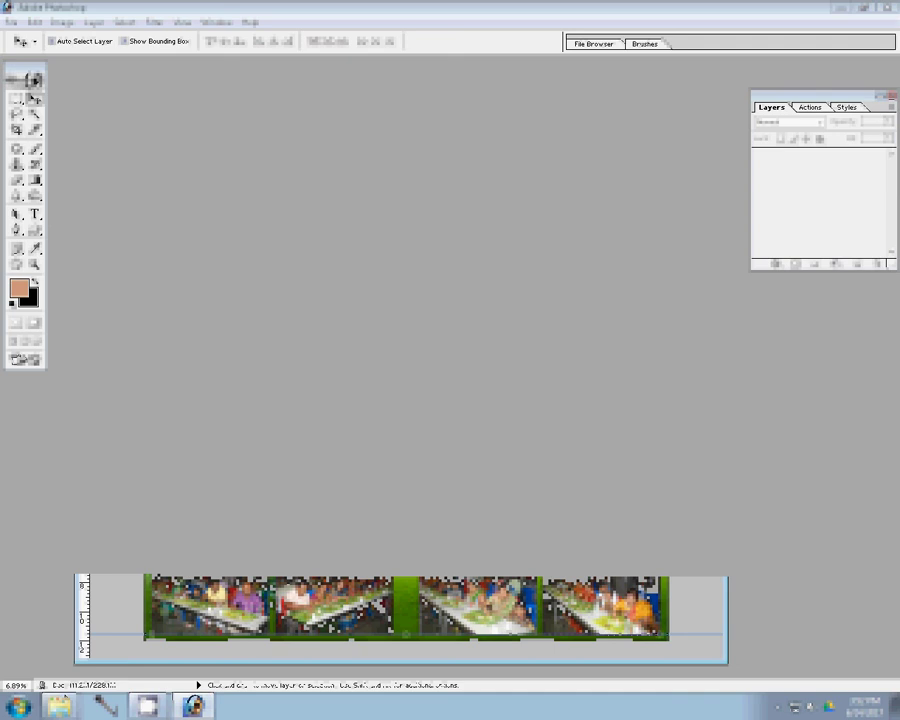
mouse_move(59, 706)
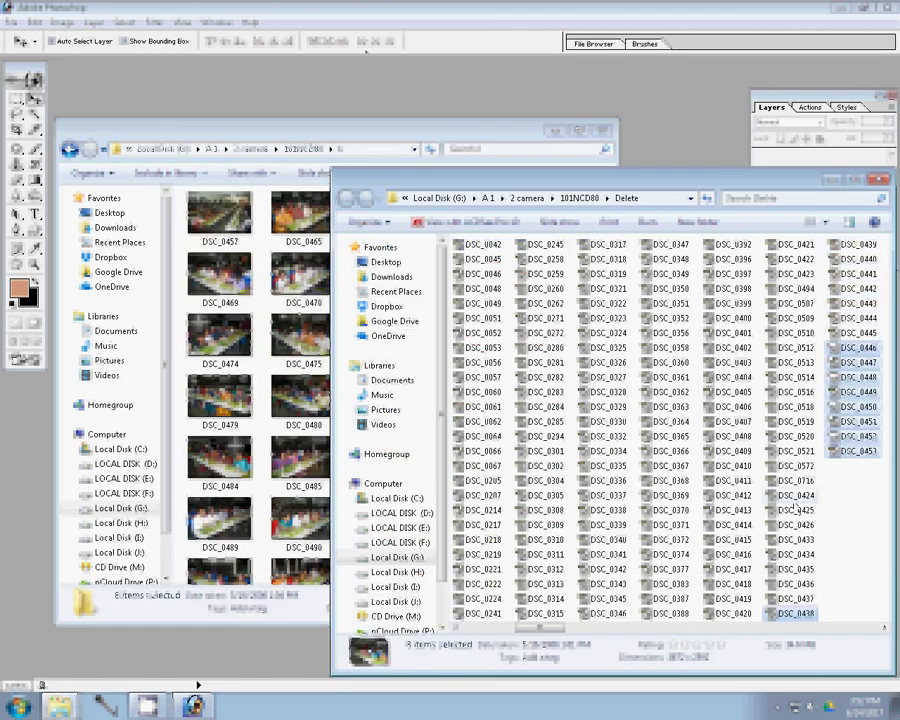
Switch the Explorer window to the scenery backgrounds folder and return to Photoshop.
click(358, 135)
click(404, 66)
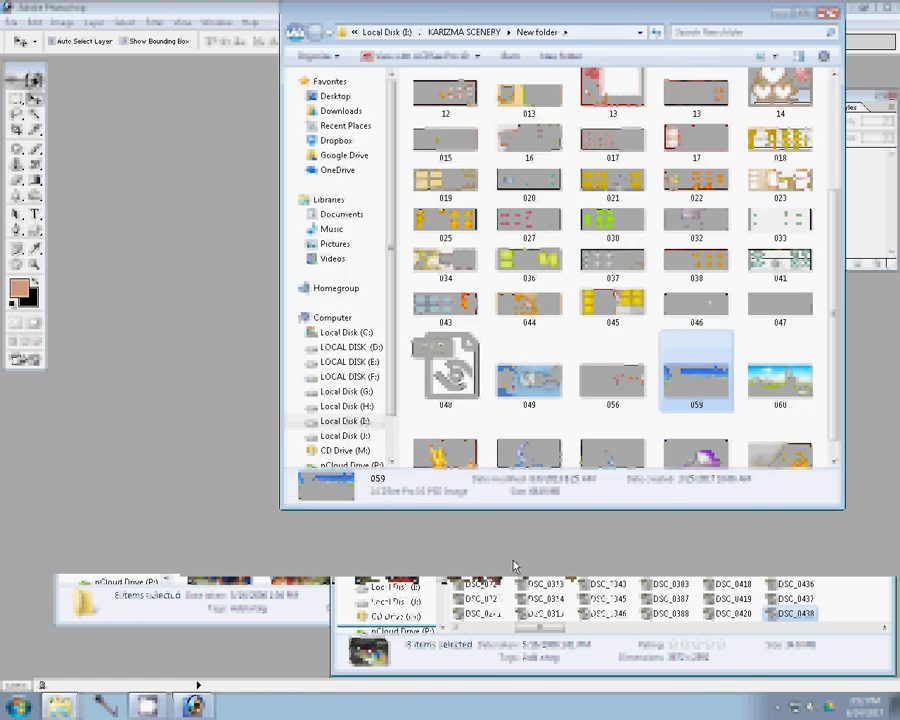
click(80, 563)
Create the blank 36 × 12 inch, 300 ppi page and move its window lower.
key(ctrl+n)
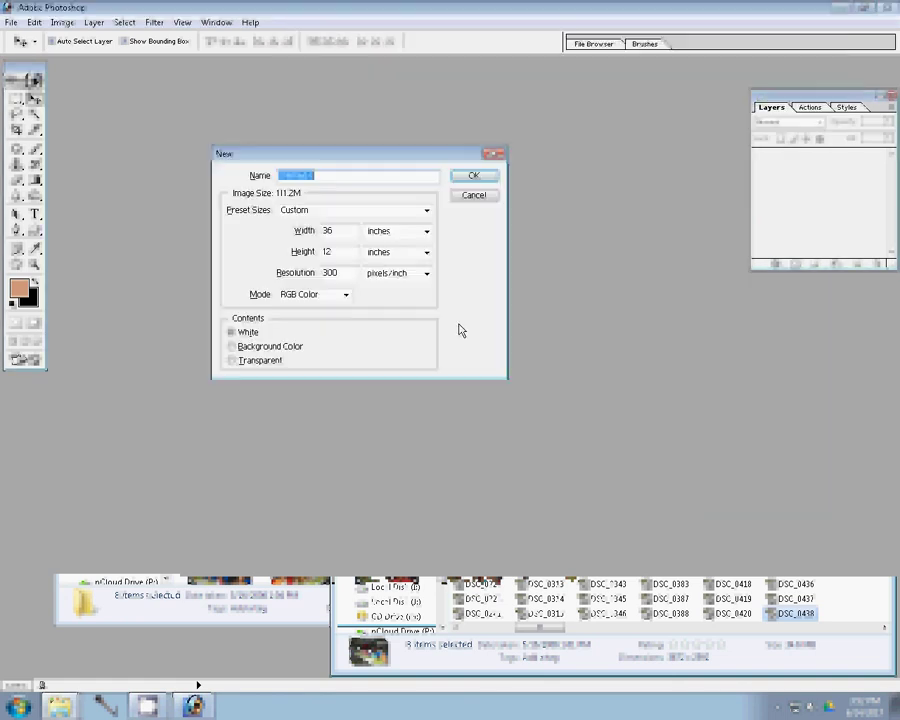
key(Return)
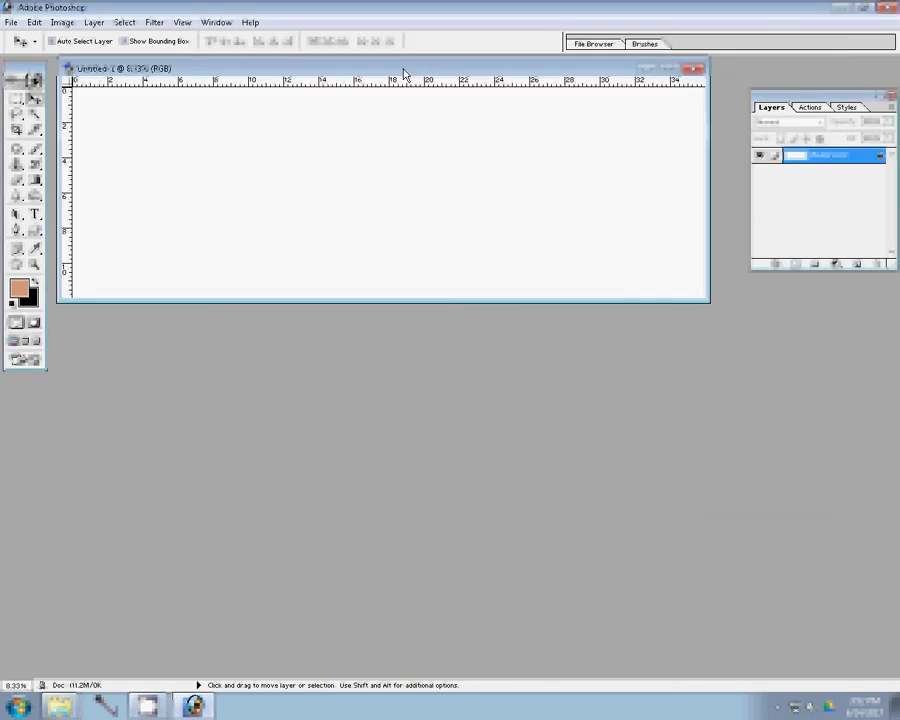
drag(404, 73, 399, 405)
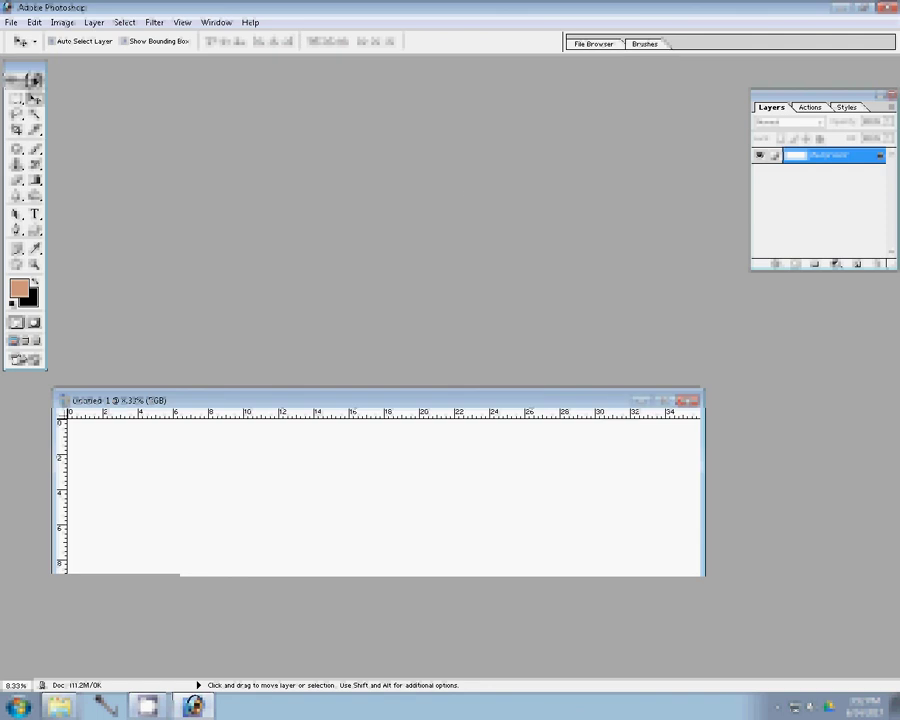
key(ctrl+o)
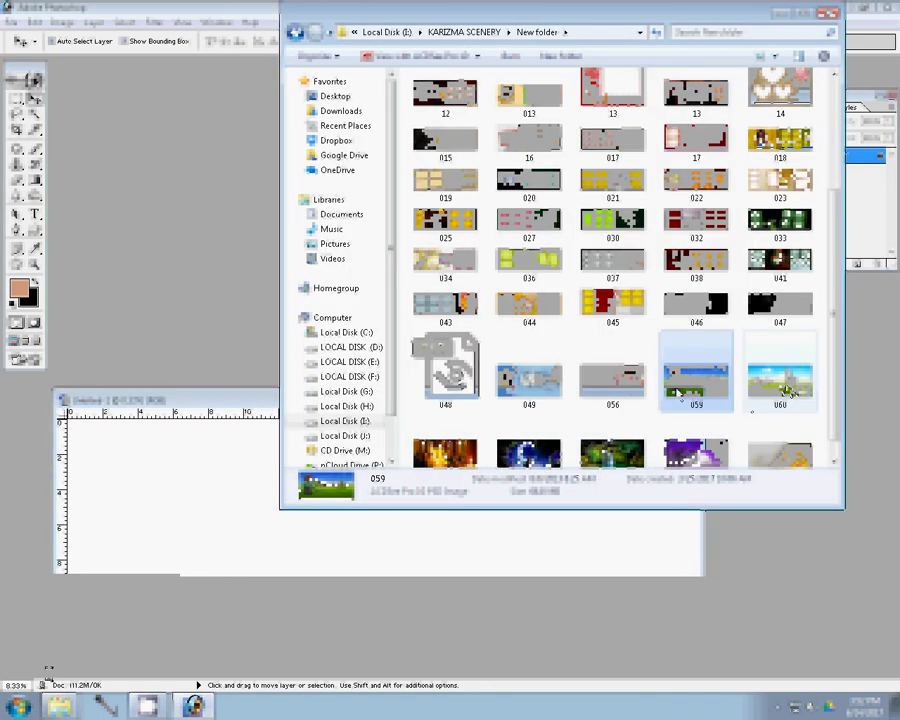
Open scenery file 060 from the KARIZMA SCENERY\New folder.
double_click(785, 388)
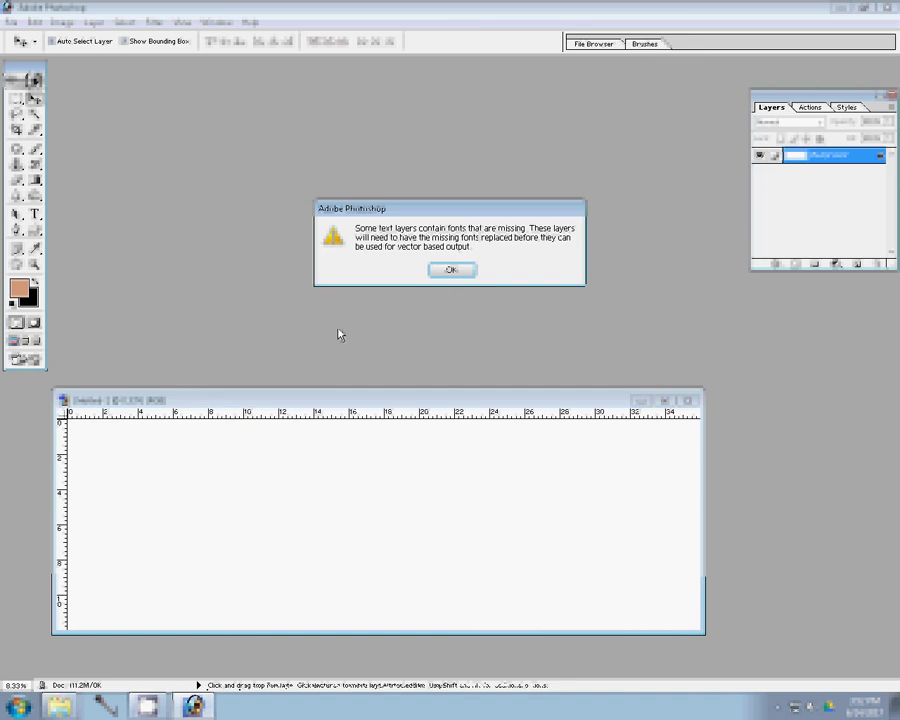
Dismiss the missing-fonts warning and scale the 060 scenery to fill the page.
key(Return)
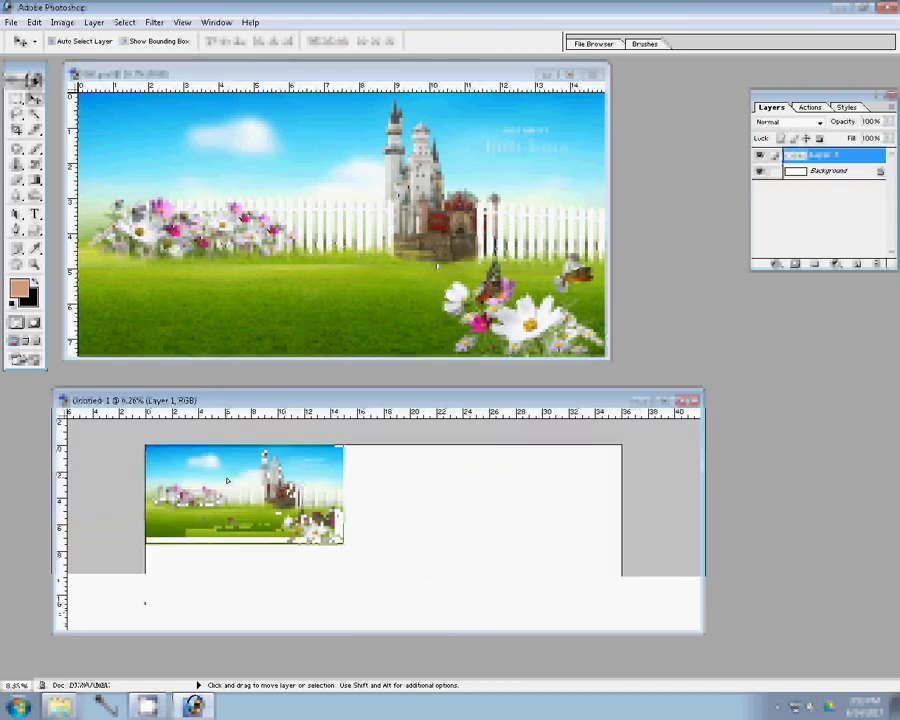
drag(352, 548, 604, 614)
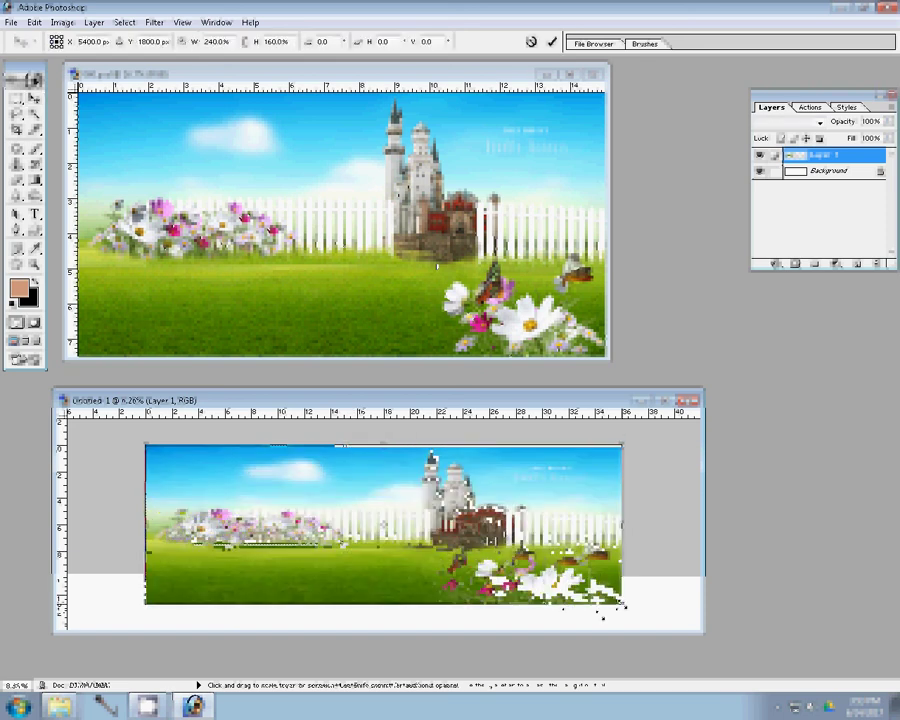
click(551, 42)
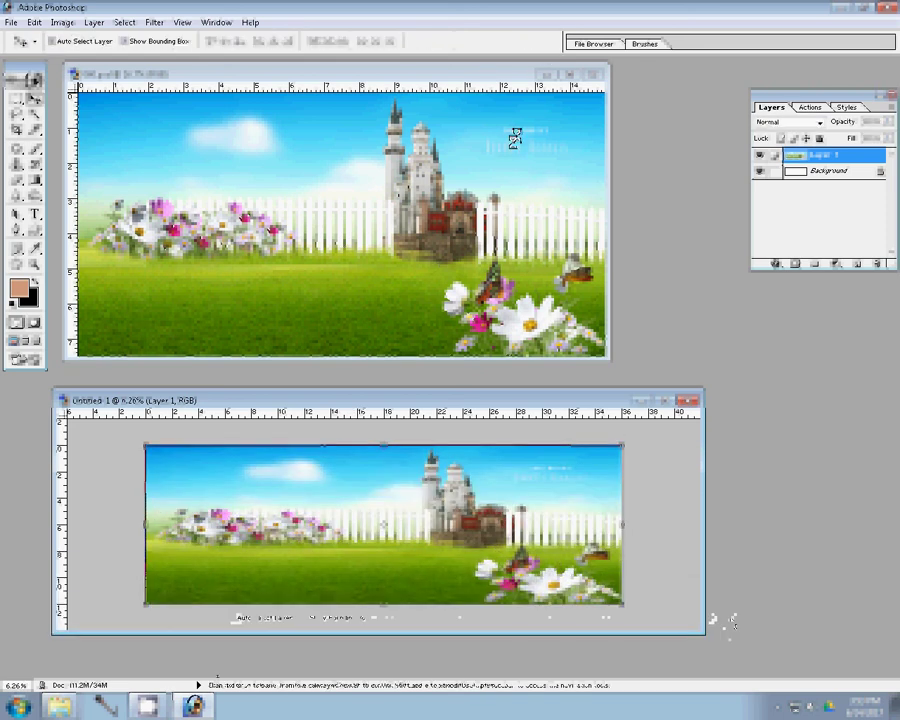